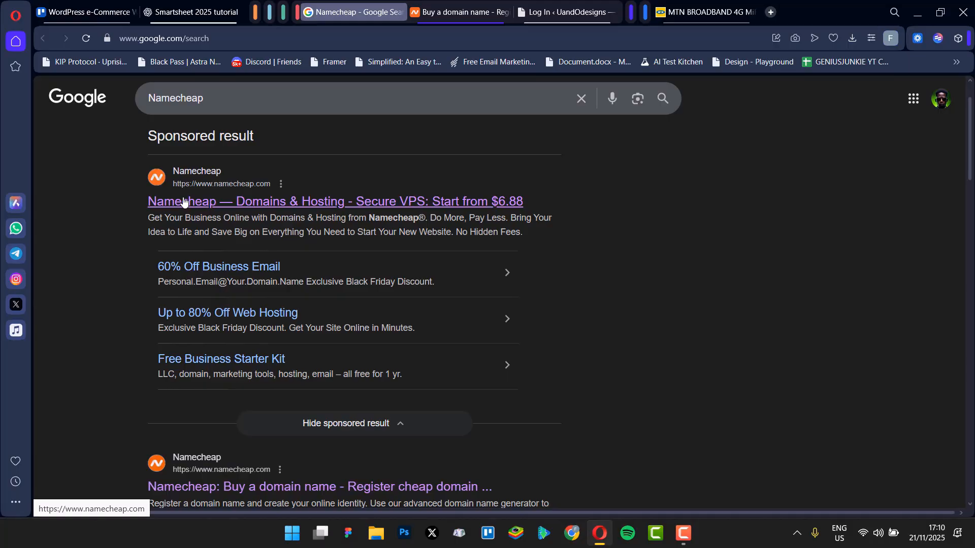
Step: Switch from the Google results to the open Namecheap domain registration tab
scroll(325, 257, down, 2)
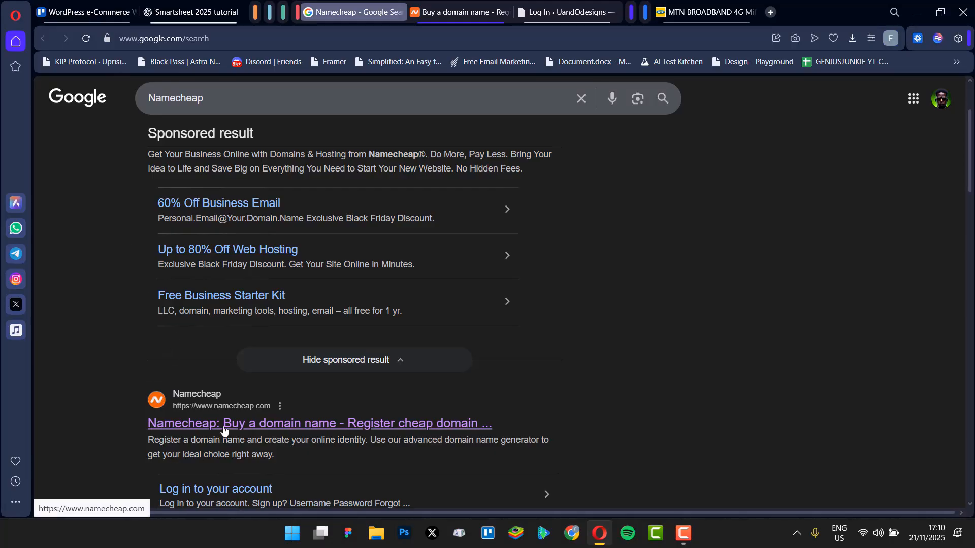
click(446, 18)
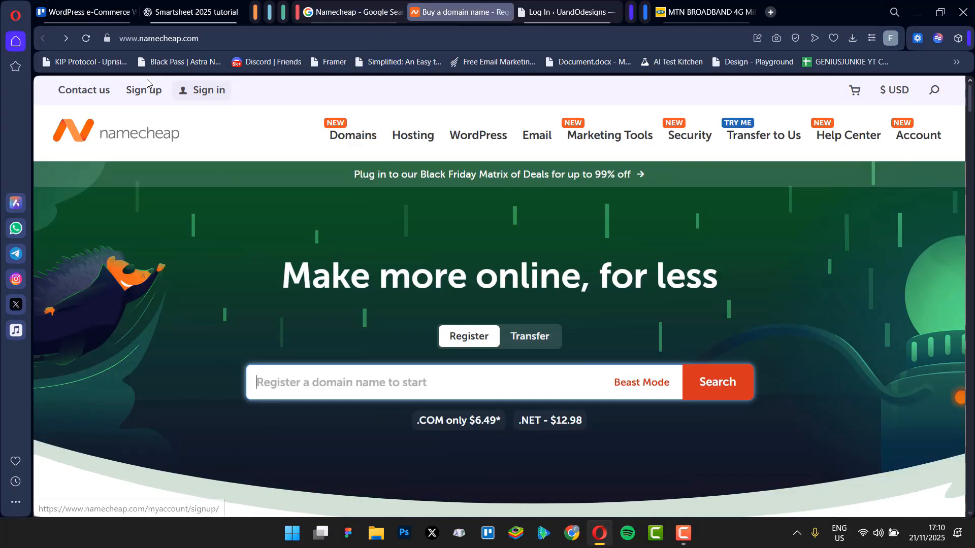
mouse_move(203, 96)
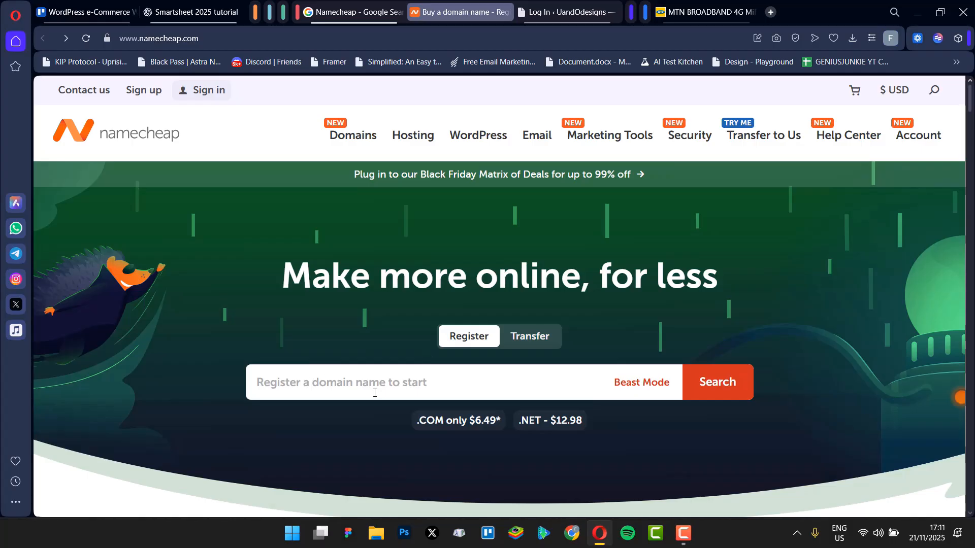
Step: Search Namecheap for the domain name chopchopwow
scroll(479, 351, down, 2)
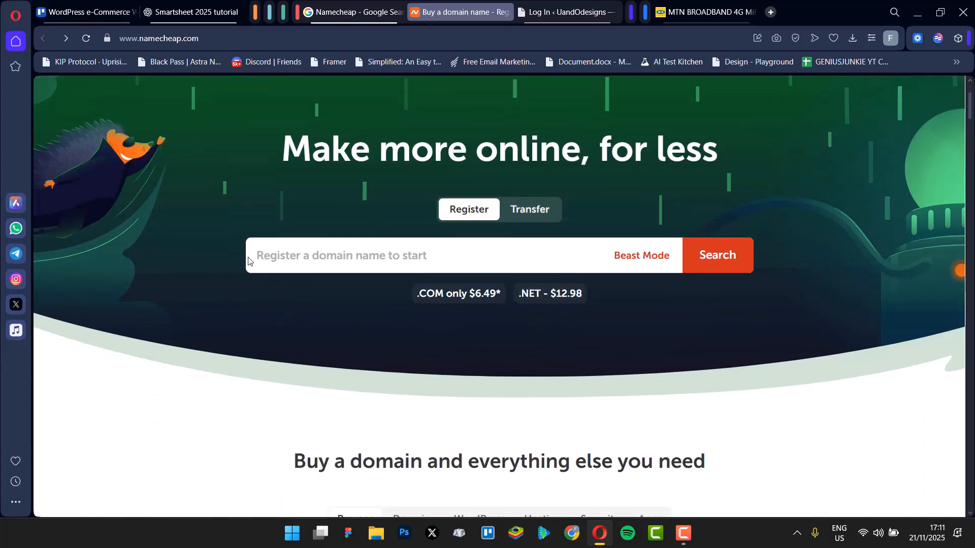
click(265, 256)
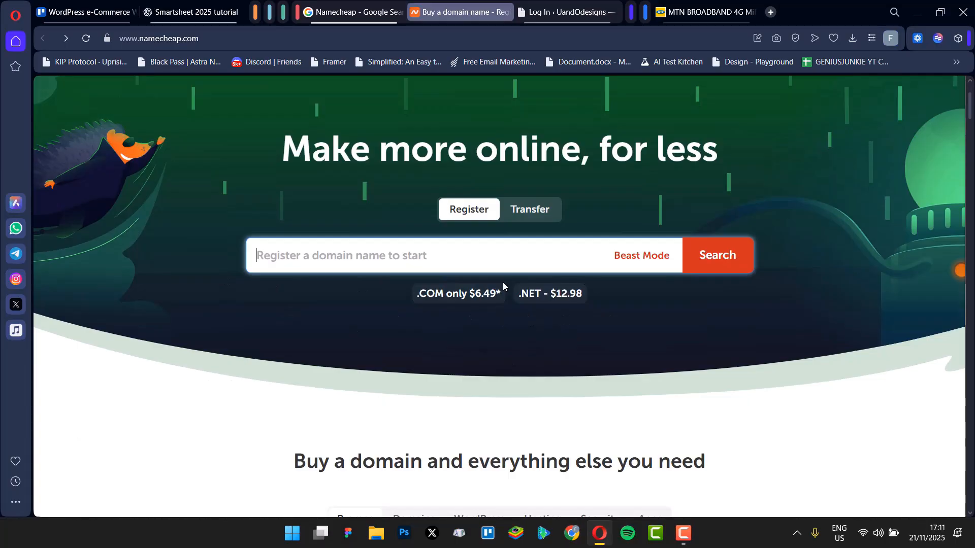
text(chop)
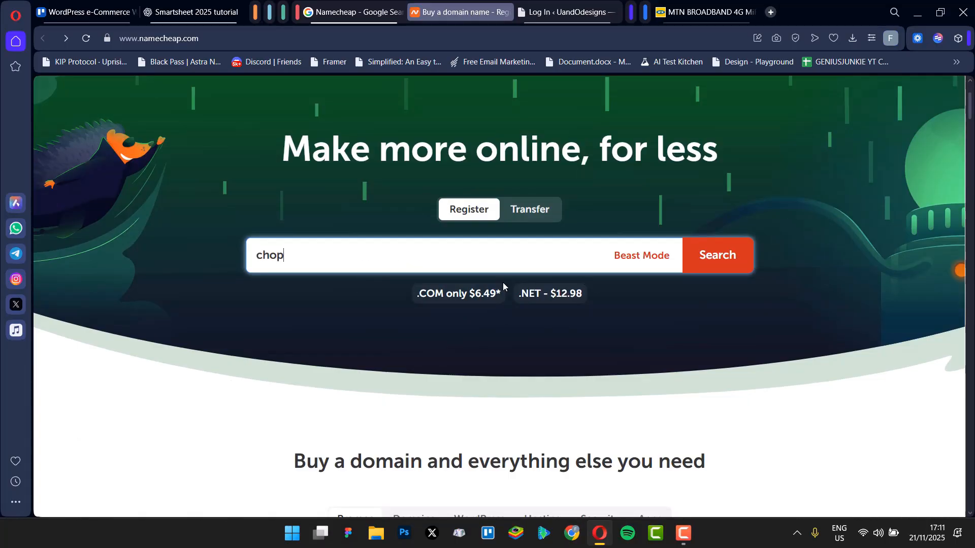
text(chopwow)
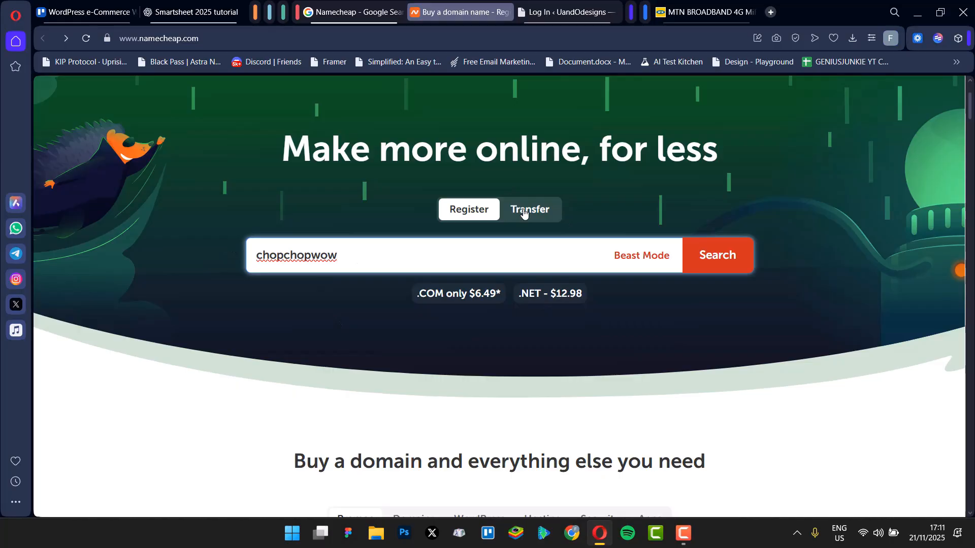
click(742, 258)
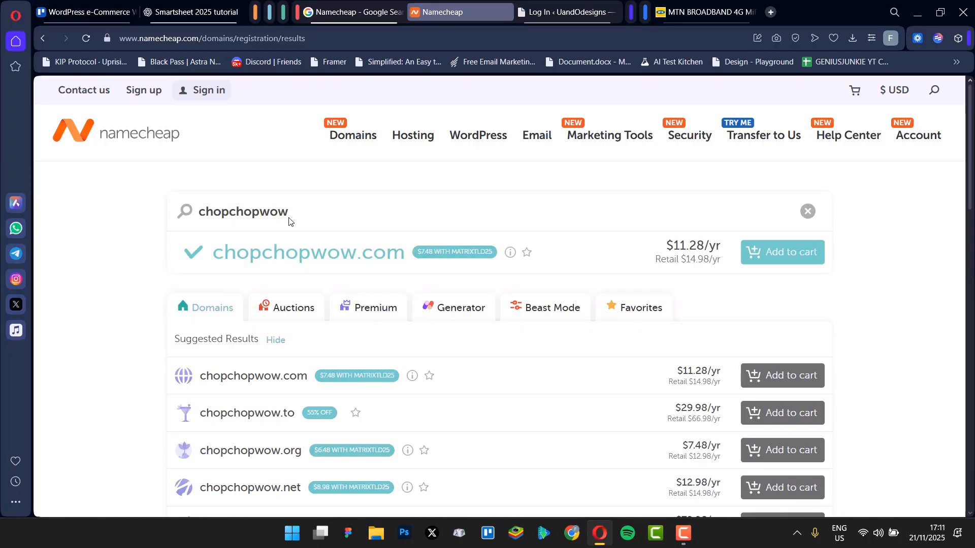
Step: Browse the domain results for chopchopwow and add chopchopwow.xyz to the cart
mouse_move(478, 133)
scroll(338, 330, down, 1)
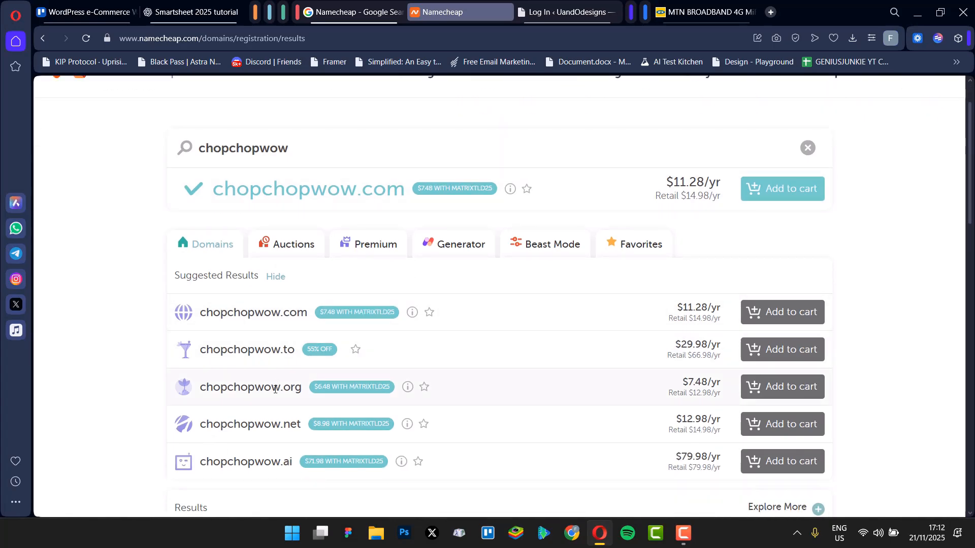
scroll(279, 340, down, 1)
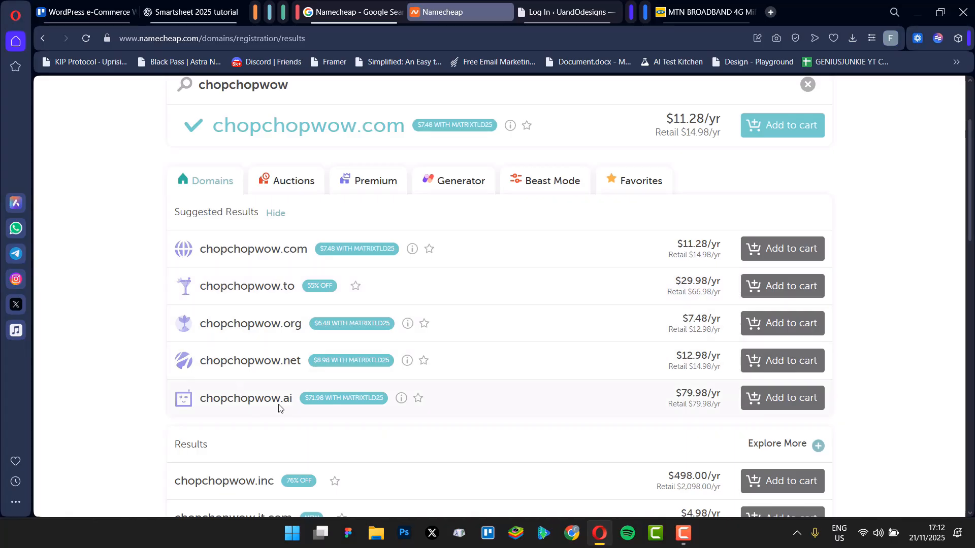
scroll(675, 394, down, 4)
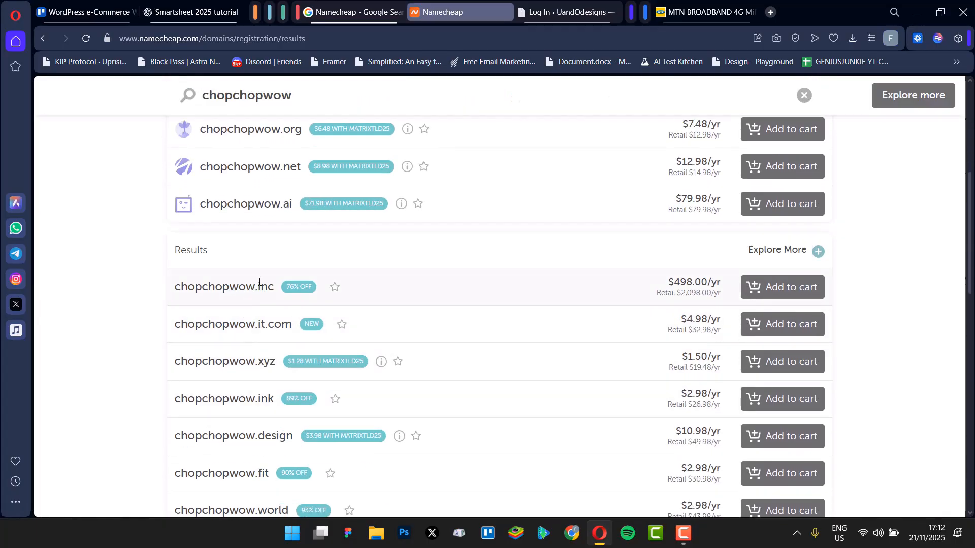
scroll(259, 283, down, 1)
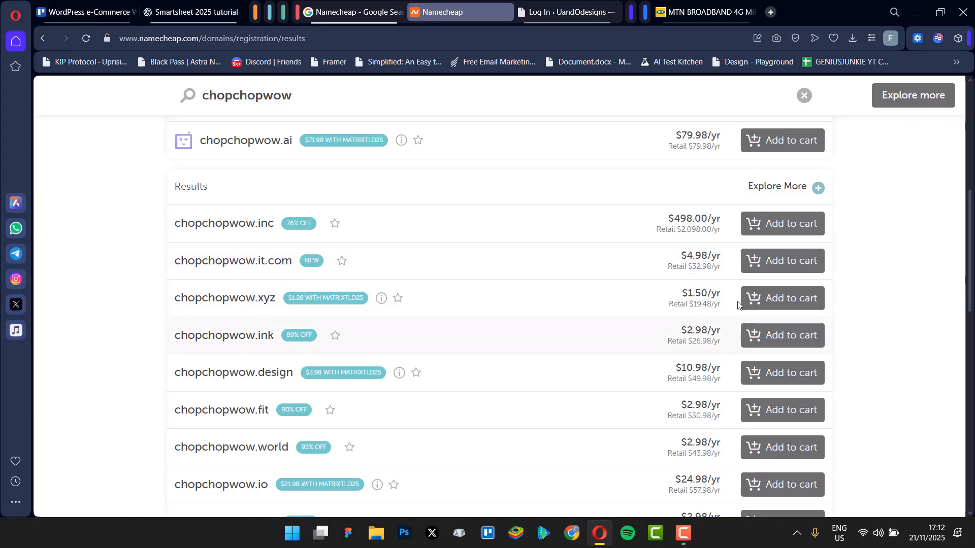
scroll(675, 311, up, 7)
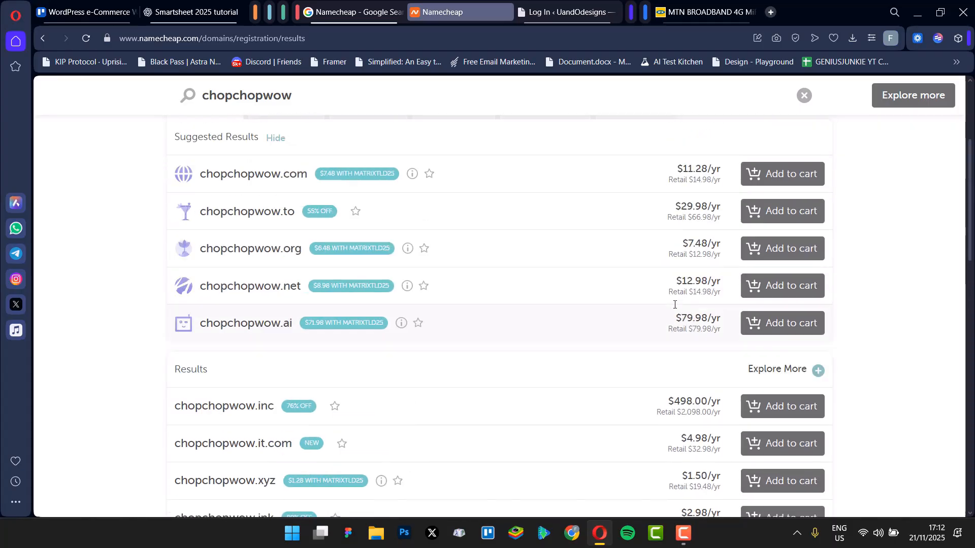
scroll(675, 311, down, 8)
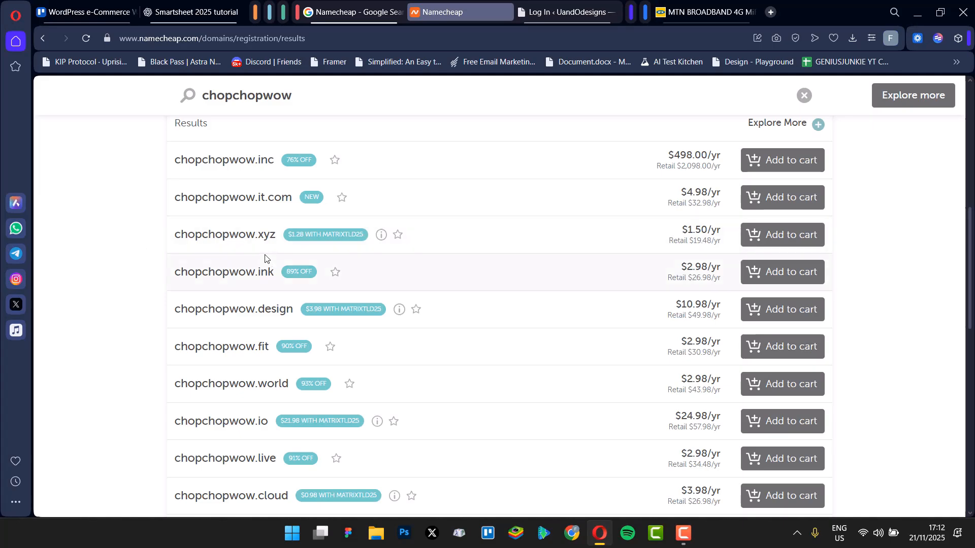
click(780, 243)
Step: Proceed to checkout to open the shopping cart
scroll(655, 261, up, 9)
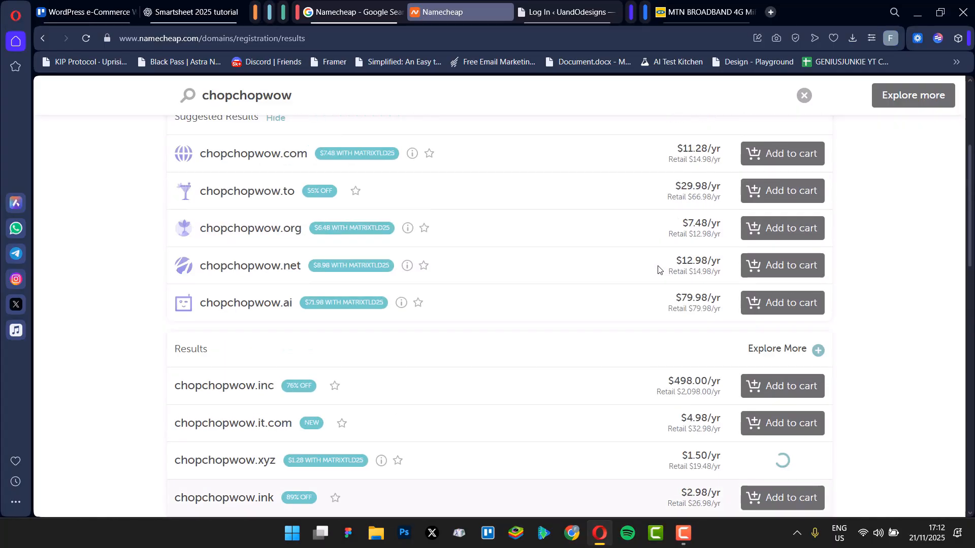
scroll(658, 271, down, 4)
scroll(657, 272, up, 4)
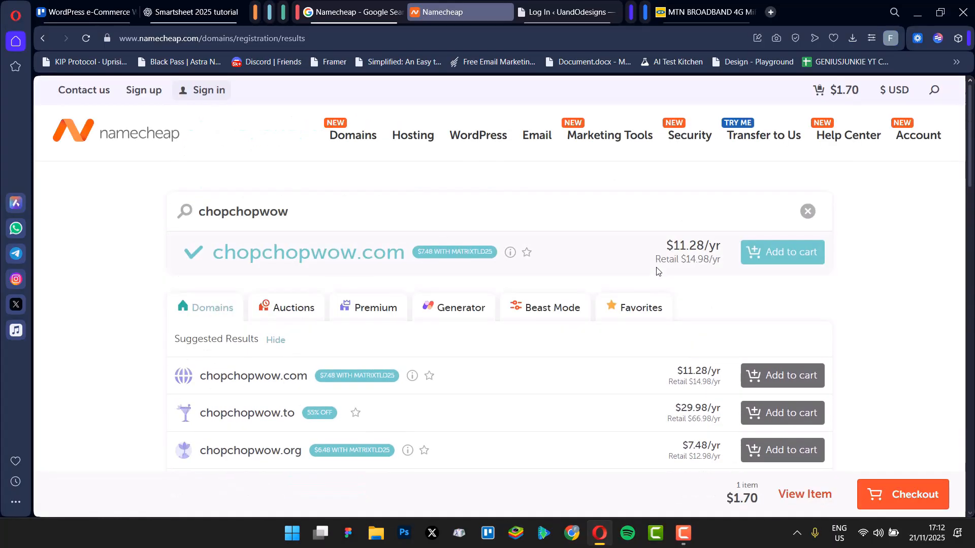
click(904, 497)
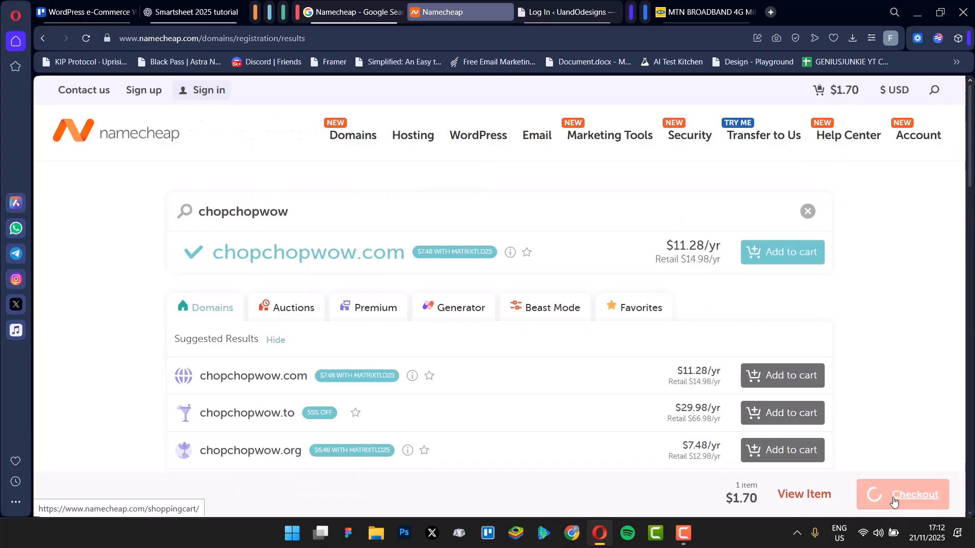
mouse_move(932, 145)
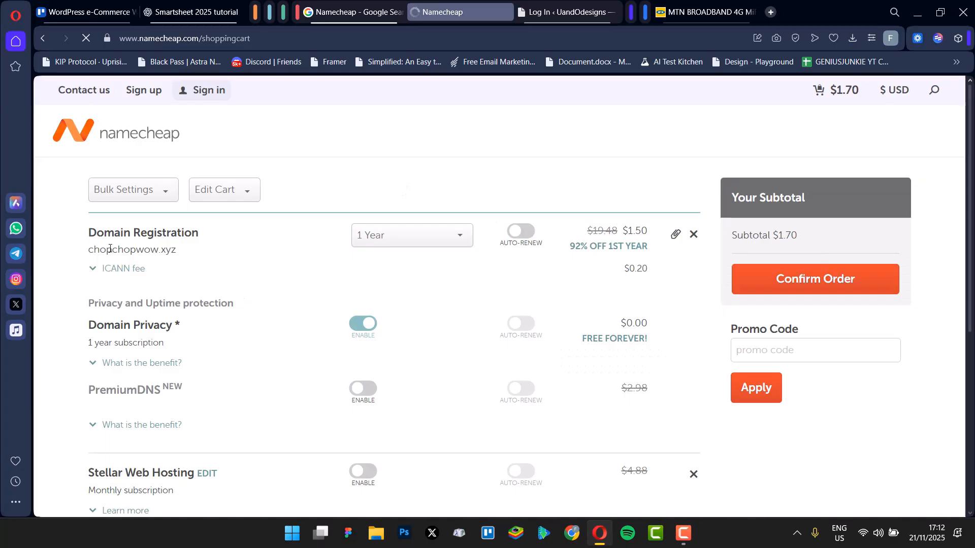
Step: Review the cart's domain registration, domain privacy and web hosting entries
scroll(127, 254, down, 2)
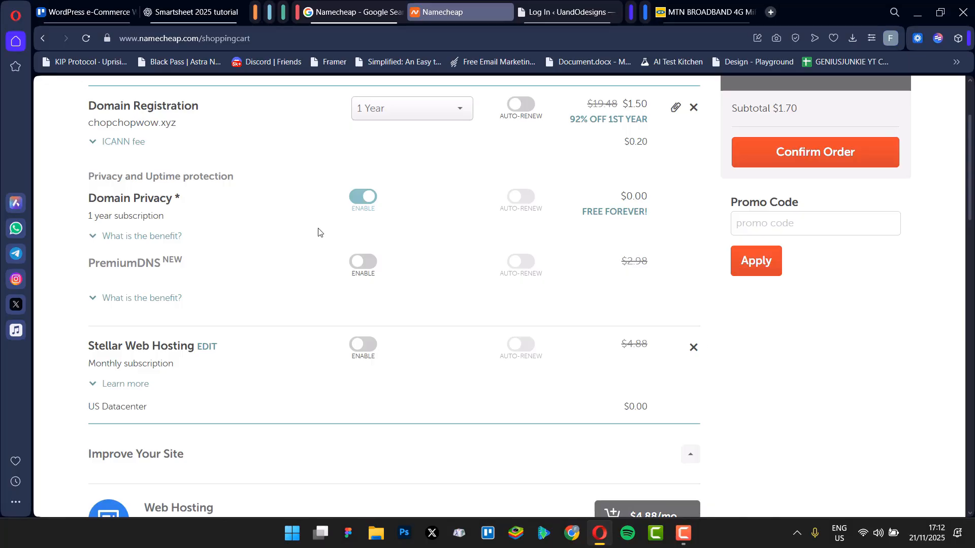
scroll(152, 152, up, 1)
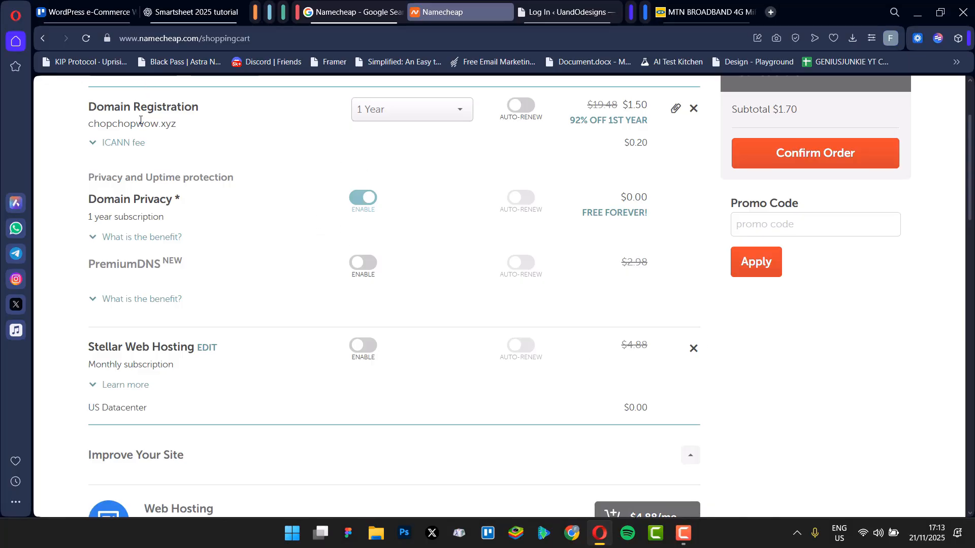
scroll(100, 300, down, 1)
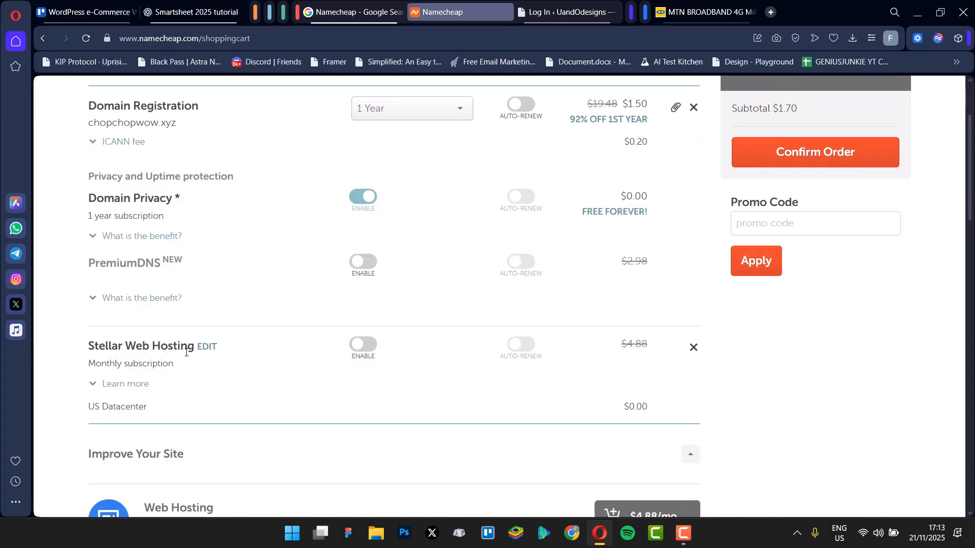
double_click(106, 346)
drag(166, 340, 240, 352)
click(413, 409)
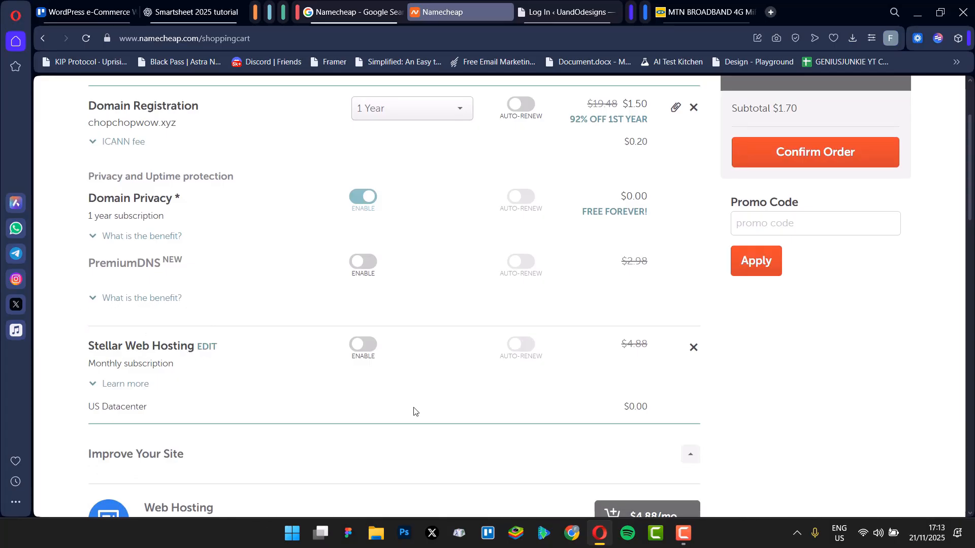
Step: Scroll through the suggested add-ons in the cart down to the order confirmation and back
scroll(418, 355, down, 4)
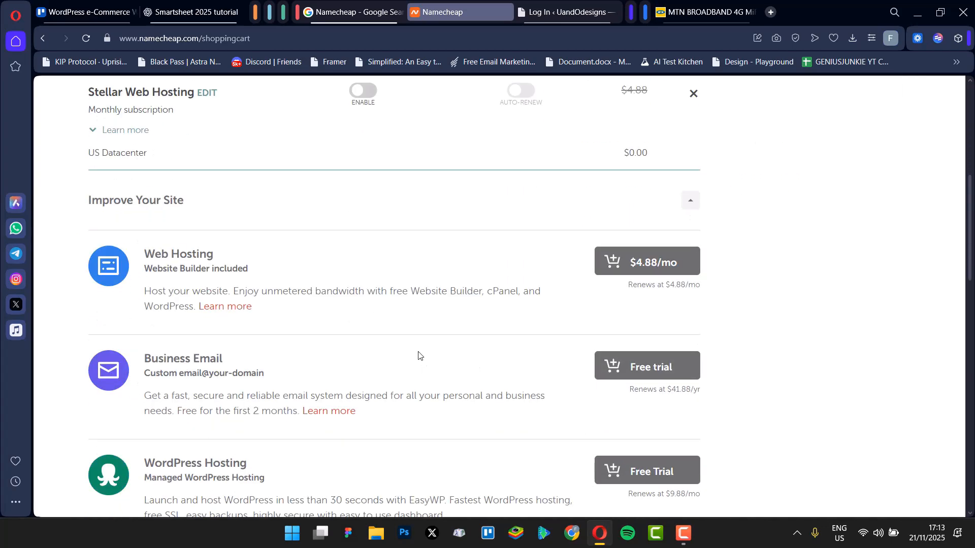
scroll(235, 277, down, 2)
scroll(177, 240, up, 2)
scroll(313, 393, down, 1)
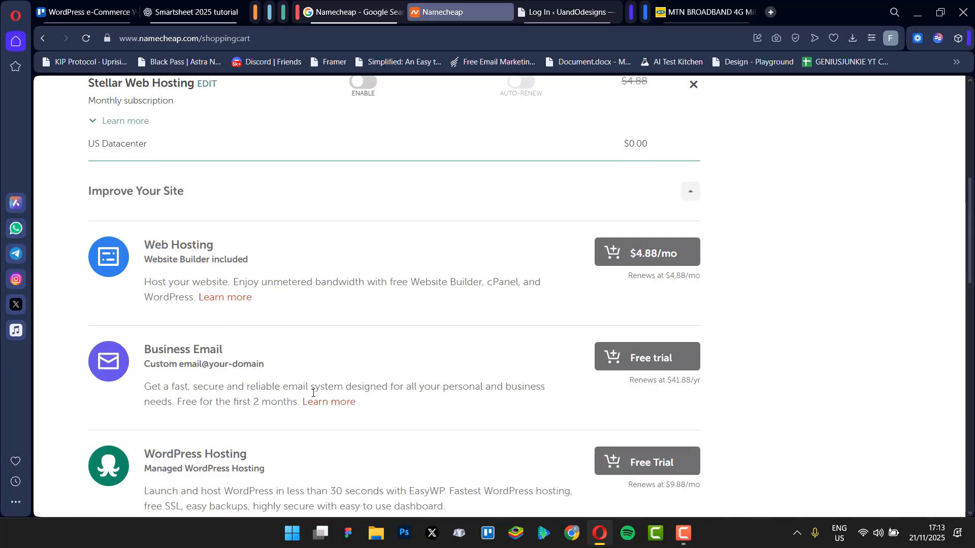
scroll(313, 392, down, 1)
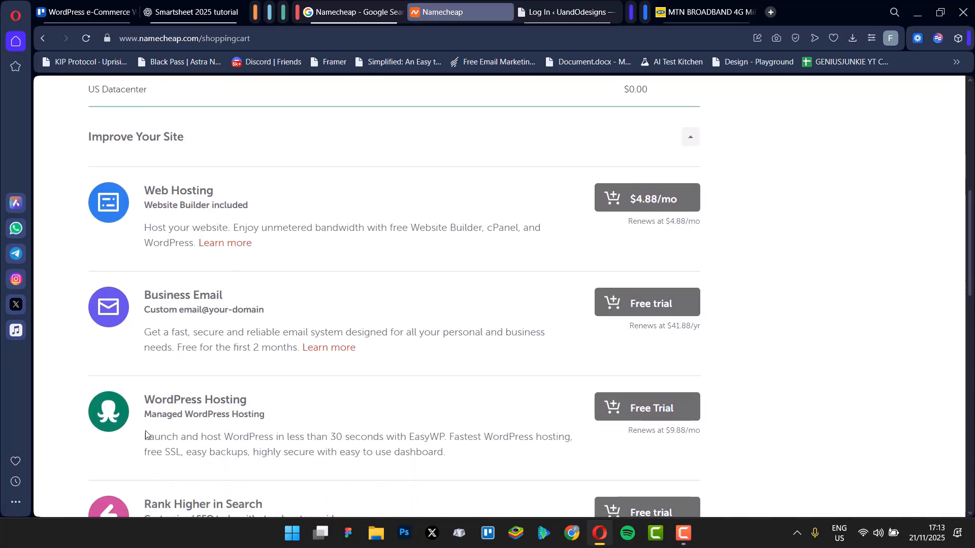
drag(145, 437, 438, 452)
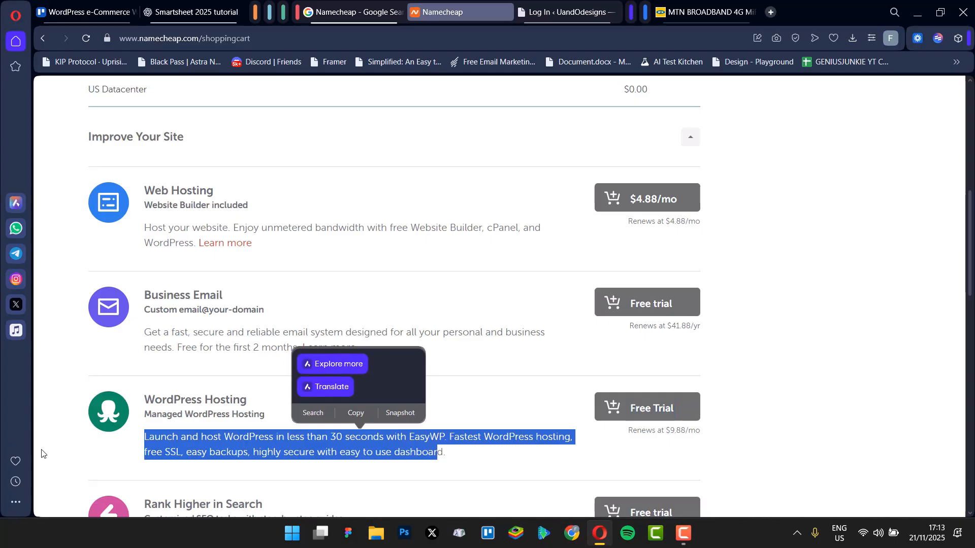
click(90, 457)
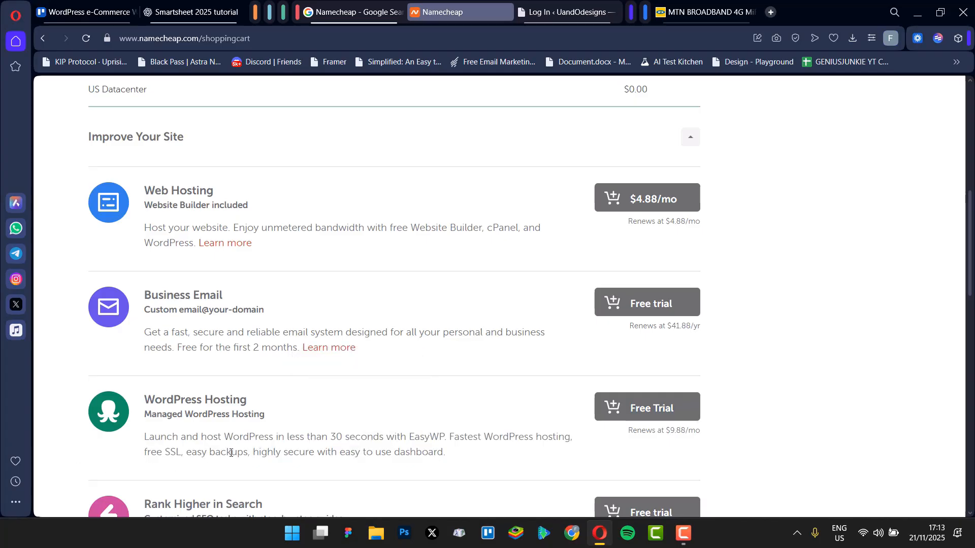
scroll(240, 442, down, 10)
scroll(239, 441, up, 1)
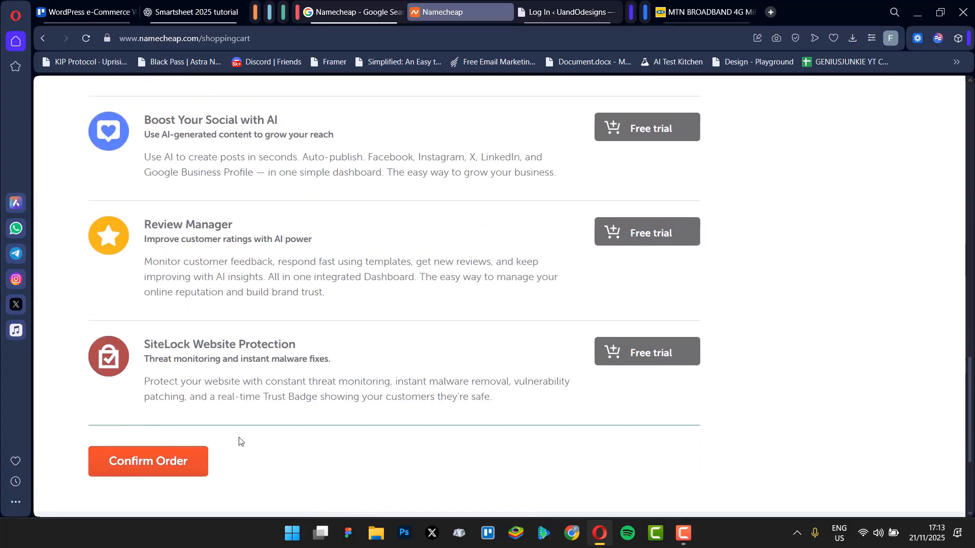
scroll(137, 404, down, 2)
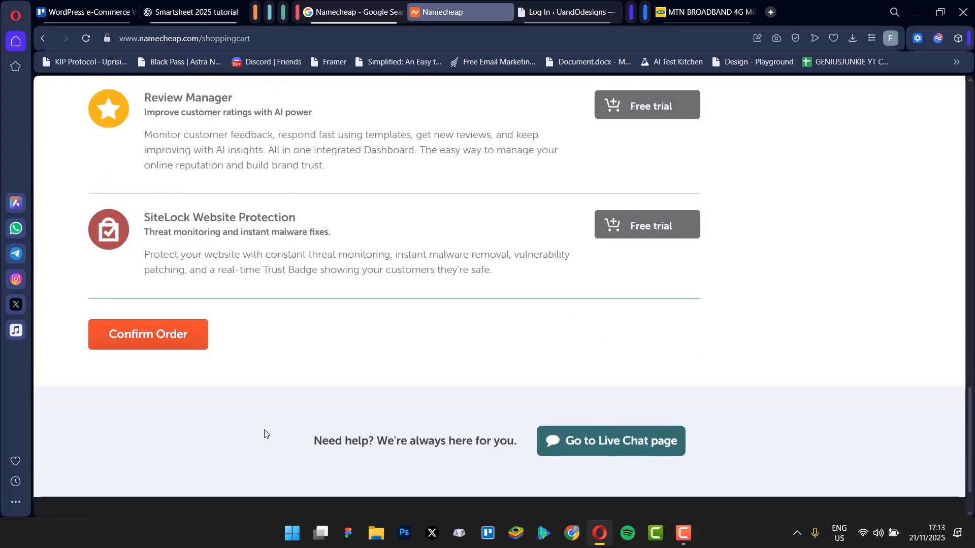
scroll(124, 289, up, 8)
scroll(183, 287, up, 10)
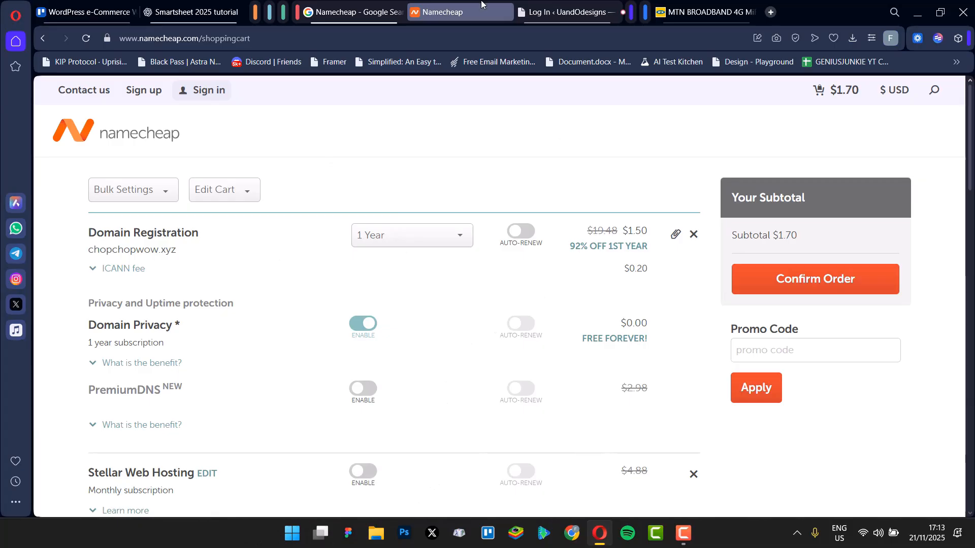
Step: Switch between the WordPress site login tab and the Namecheap cart, ending on the login page
click(550, 17)
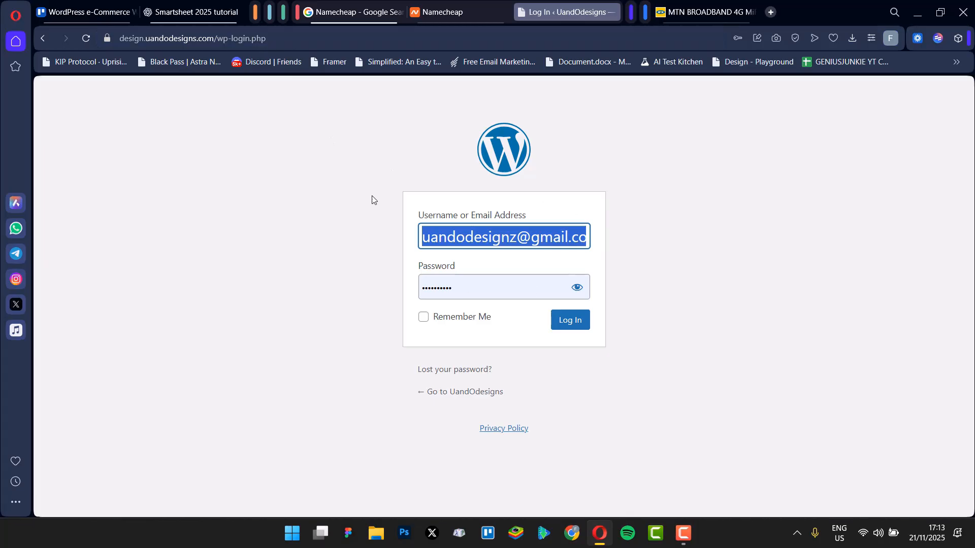
click(631, 209)
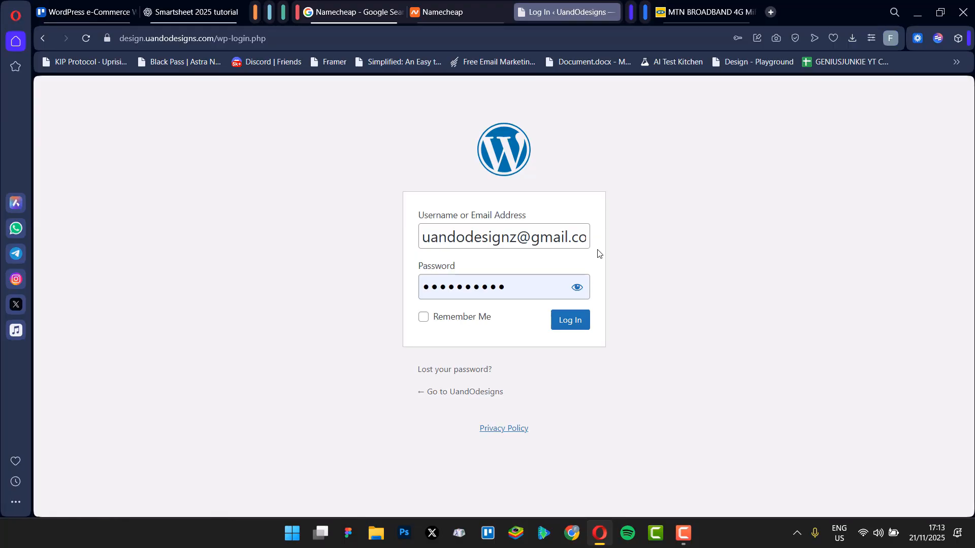
click(441, 12)
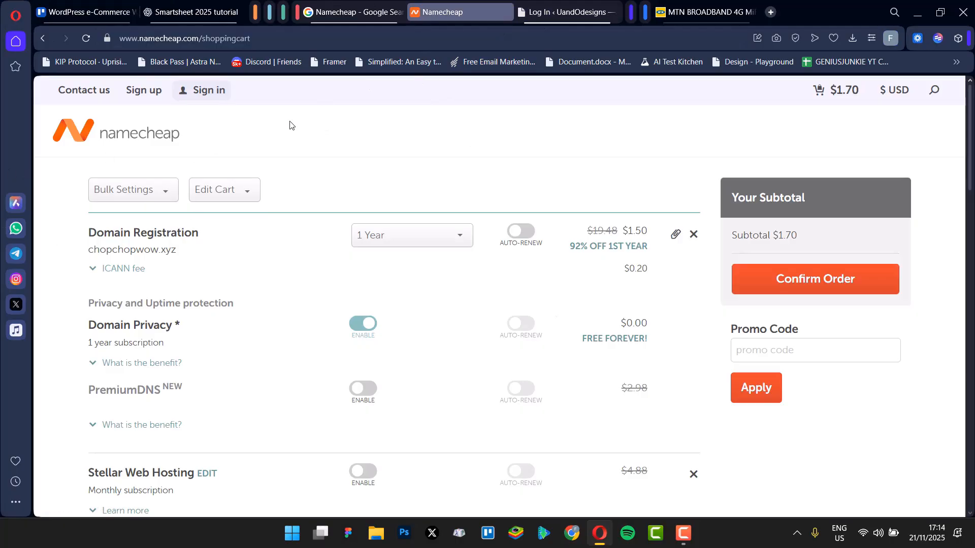
scroll(352, 286, down, 3)
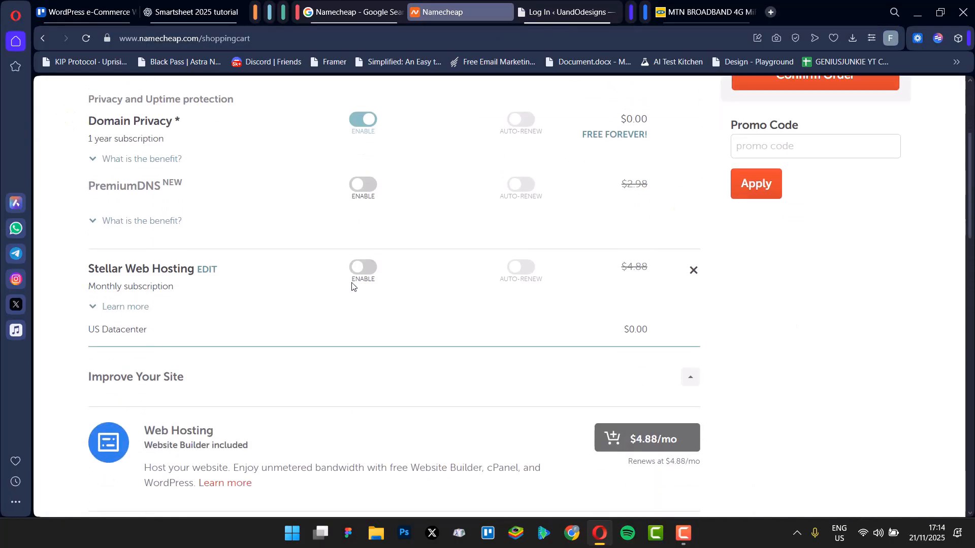
click(548, 11)
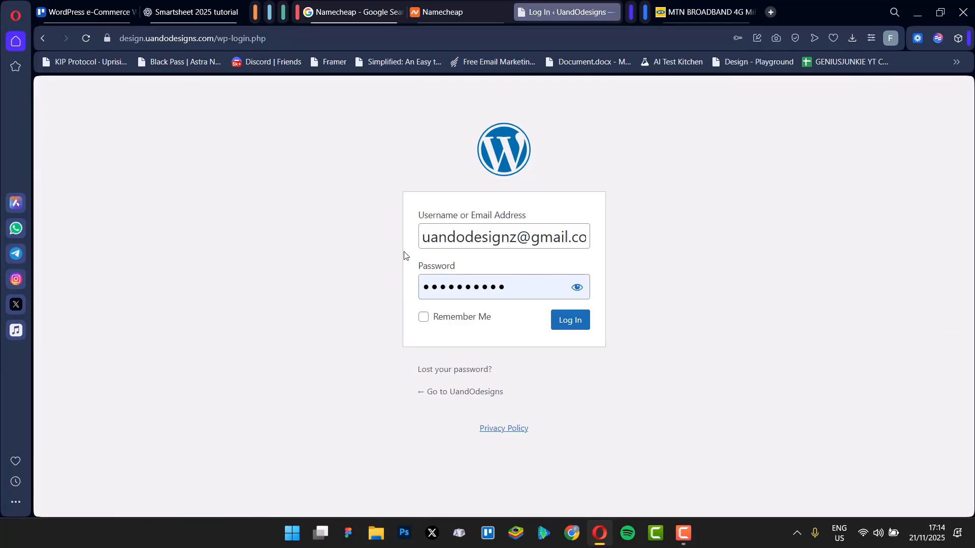
Step: Log in to the WordPress site with the prefilled credentials
click(570, 328)
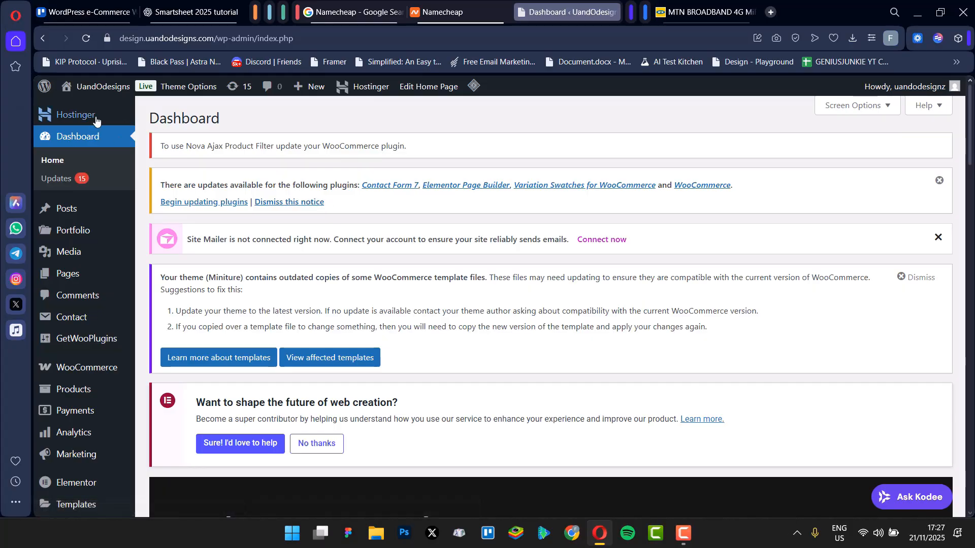
mouse_move(90, 121)
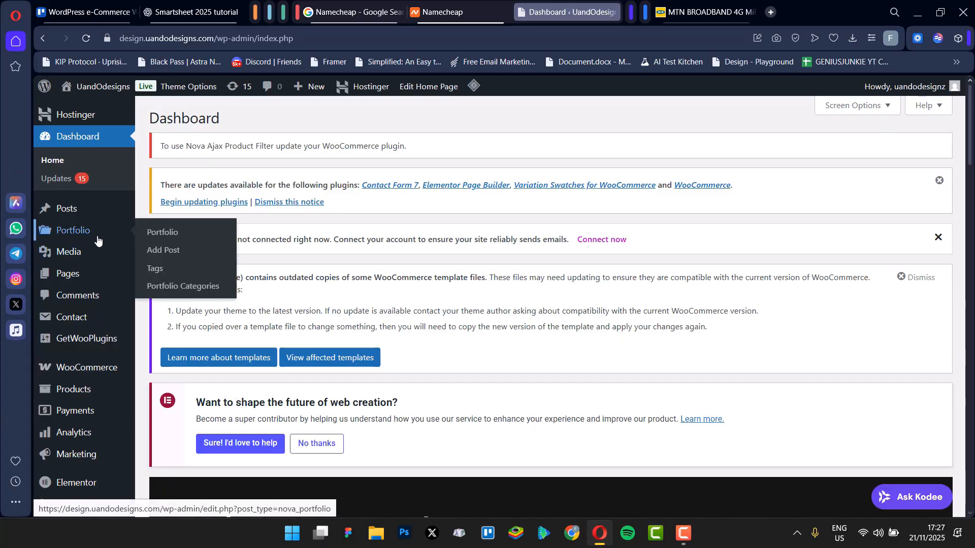
mouse_move(79, 271)
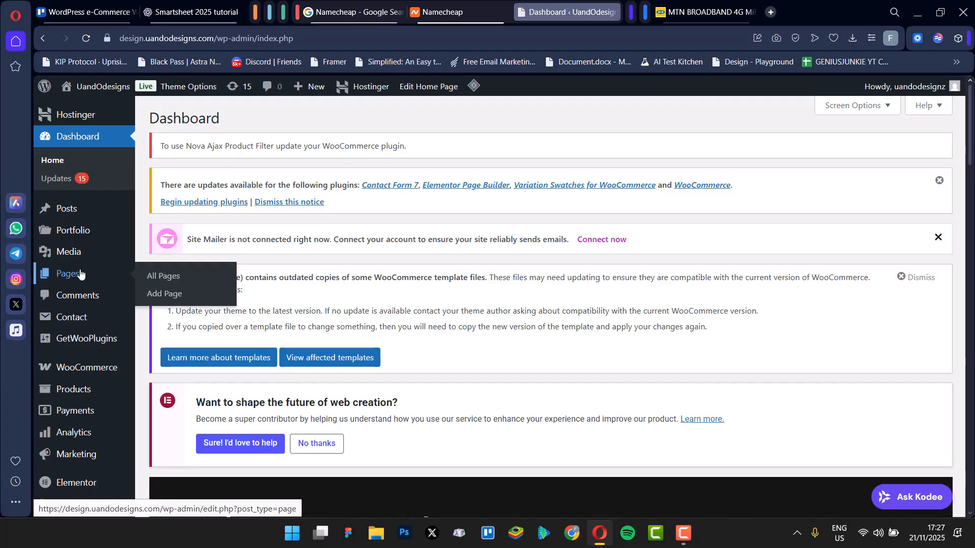
Step: Open the site's Pages list and scroll through the existing pages
click(80, 274)
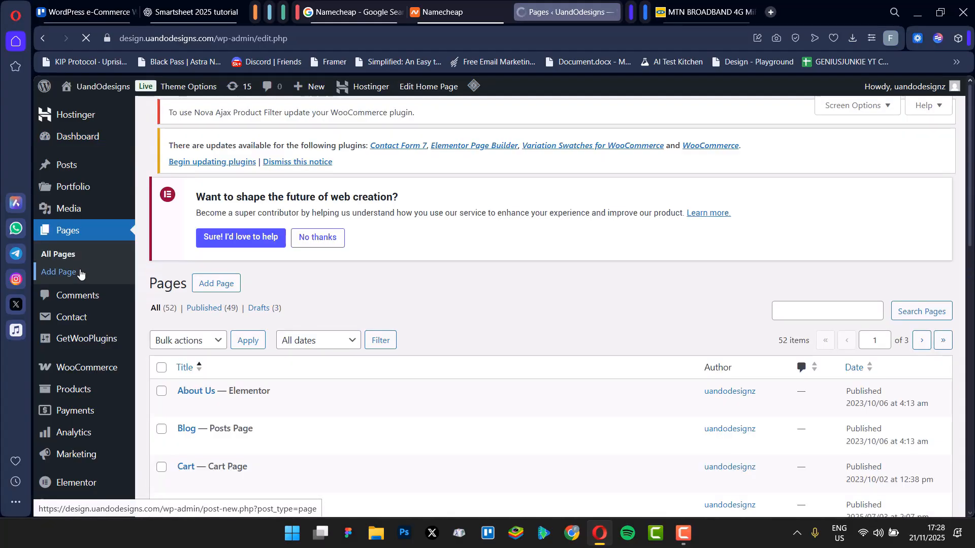
scroll(264, 372, down, 6)
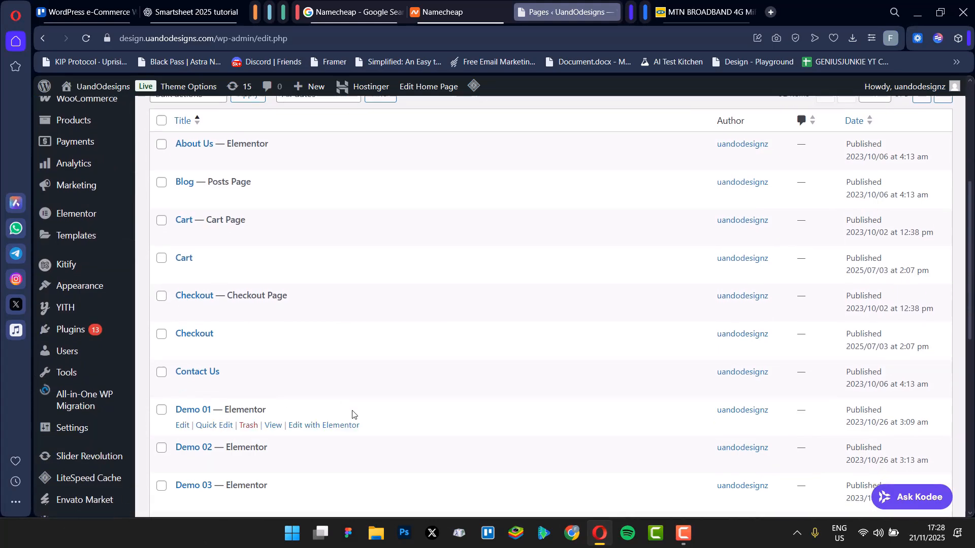
scroll(202, 226, down, 4)
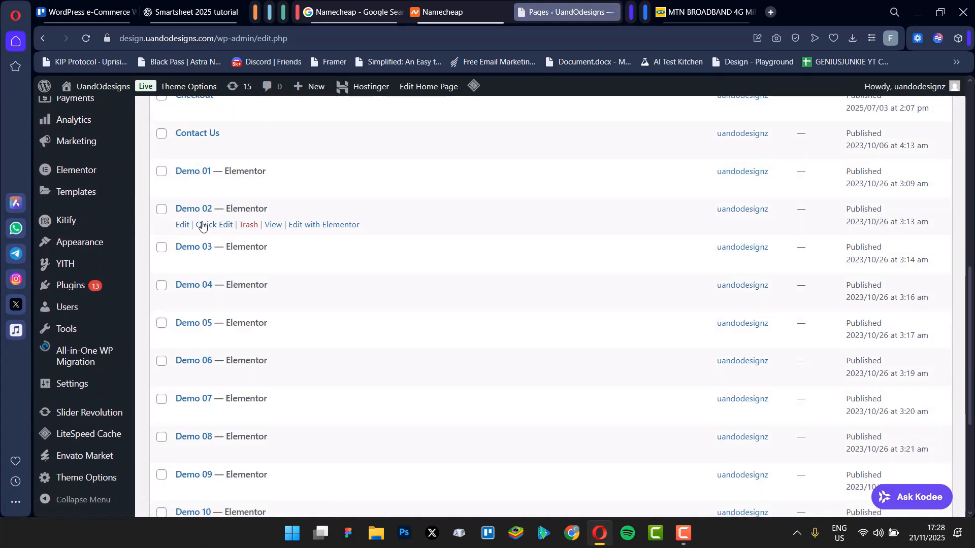
scroll(203, 227, up, 10)
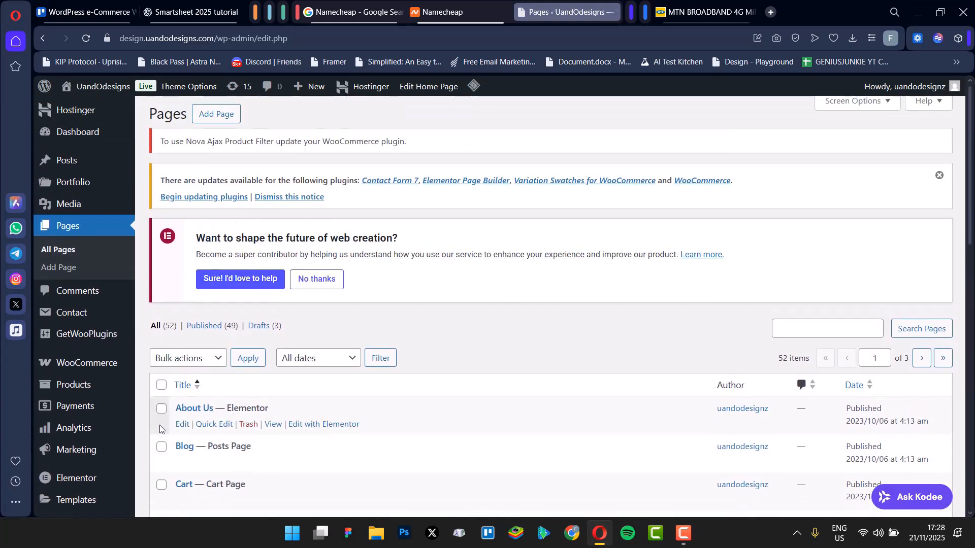
scroll(198, 406, down, 2)
scroll(198, 403, down, 2)
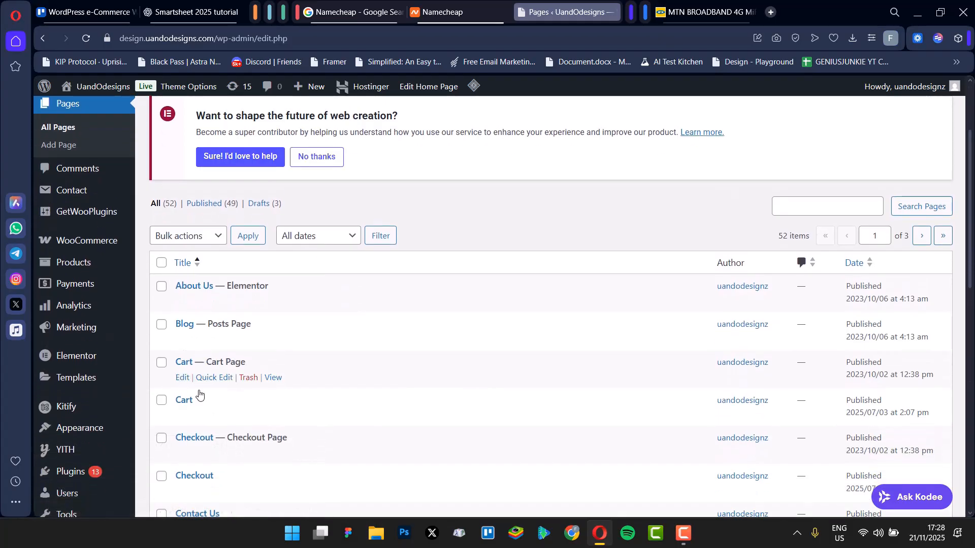
scroll(209, 394, down, 1)
scroll(210, 484, down, 1)
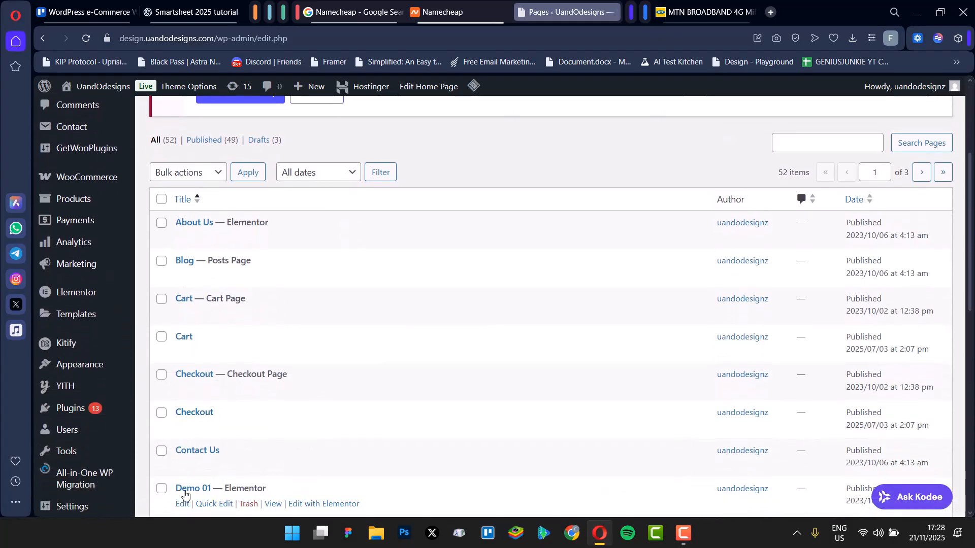
scroll(215, 496, down, 7)
scroll(284, 384, down, 7)
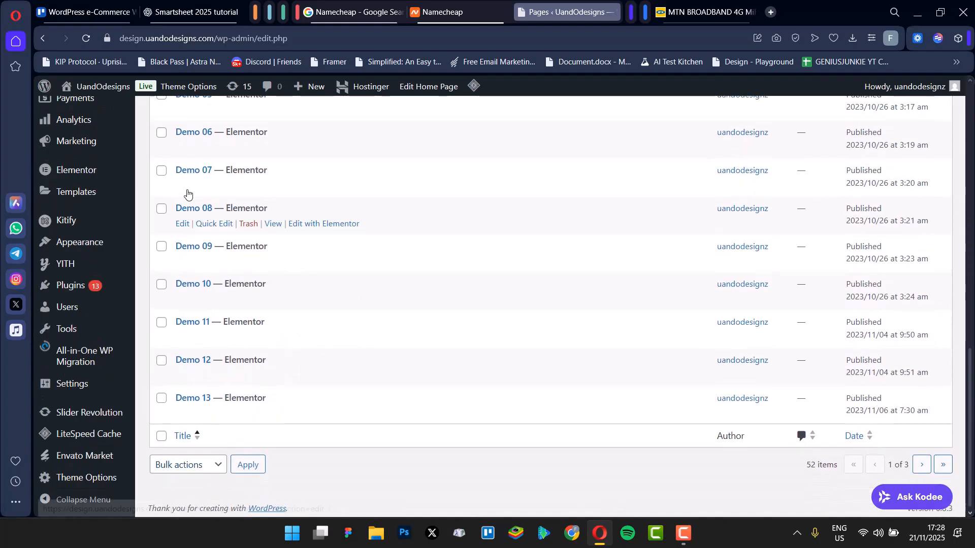
scroll(633, 330, up, 7)
scroll(282, 256, down, 2)
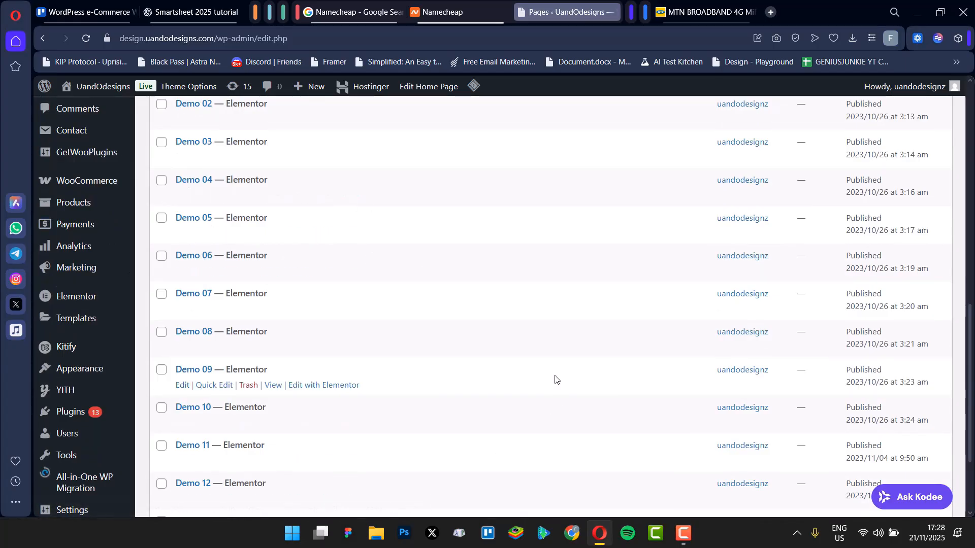
scroll(89, 144, down, 3)
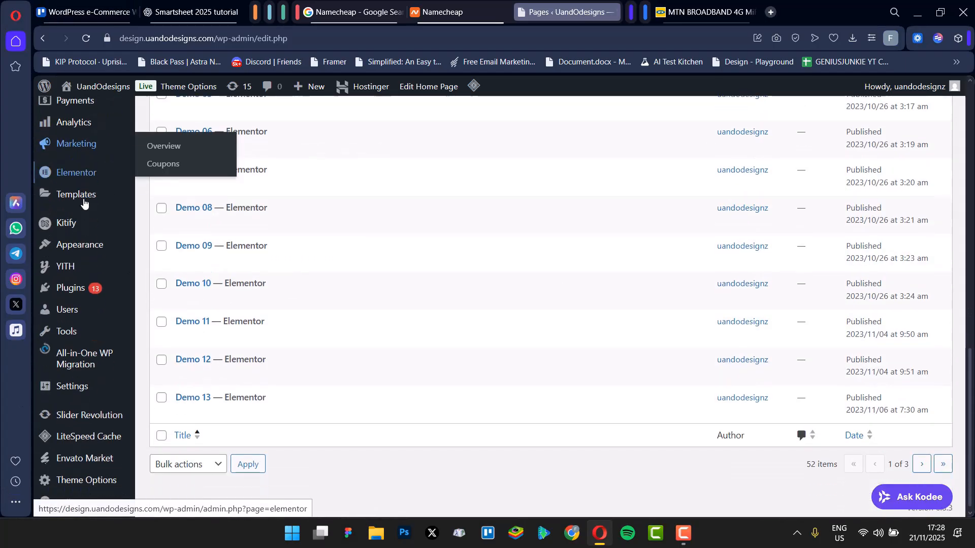
scroll(76, 214, up, 6)
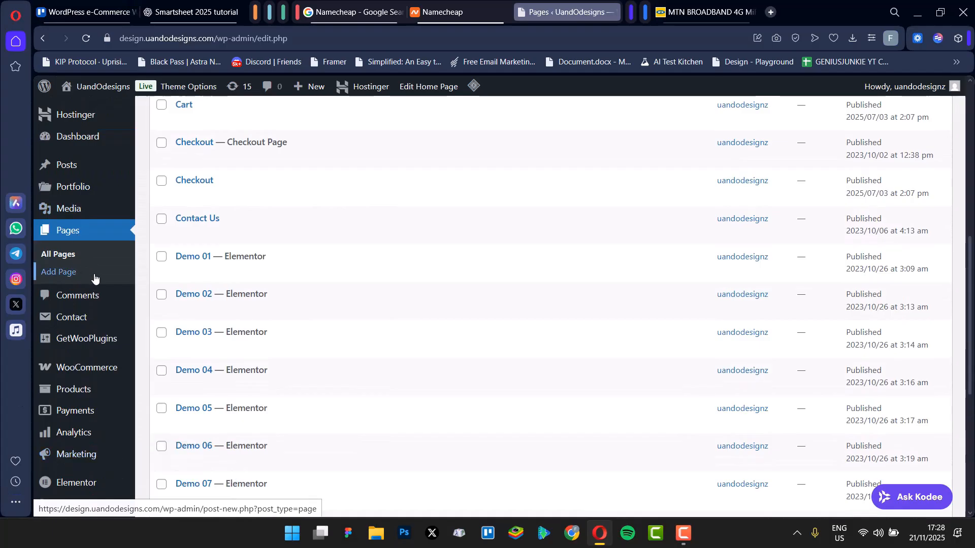
Step: Open the Posts list and scroll through the published blog posts
click(101, 163)
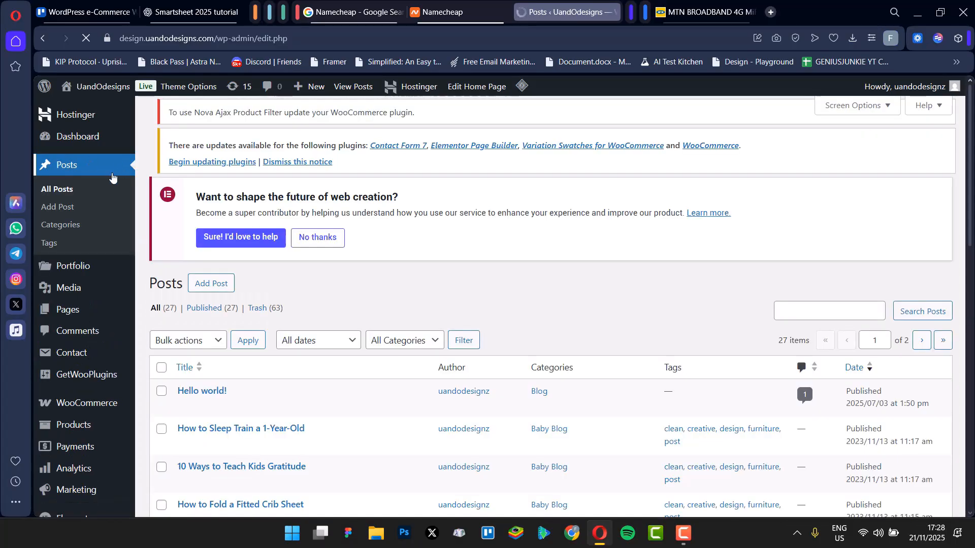
scroll(267, 355, down, 3)
scroll(268, 387, down, 6)
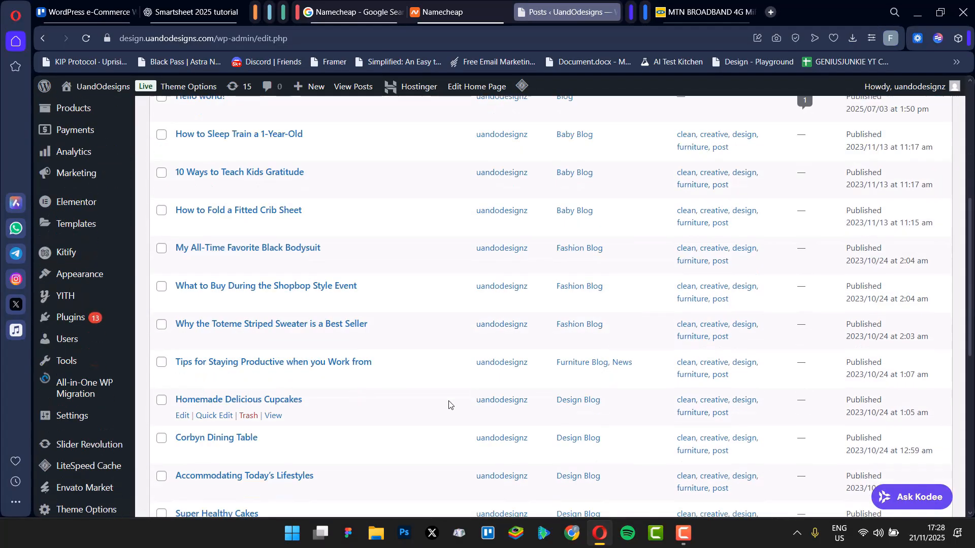
scroll(392, 380, down, 1)
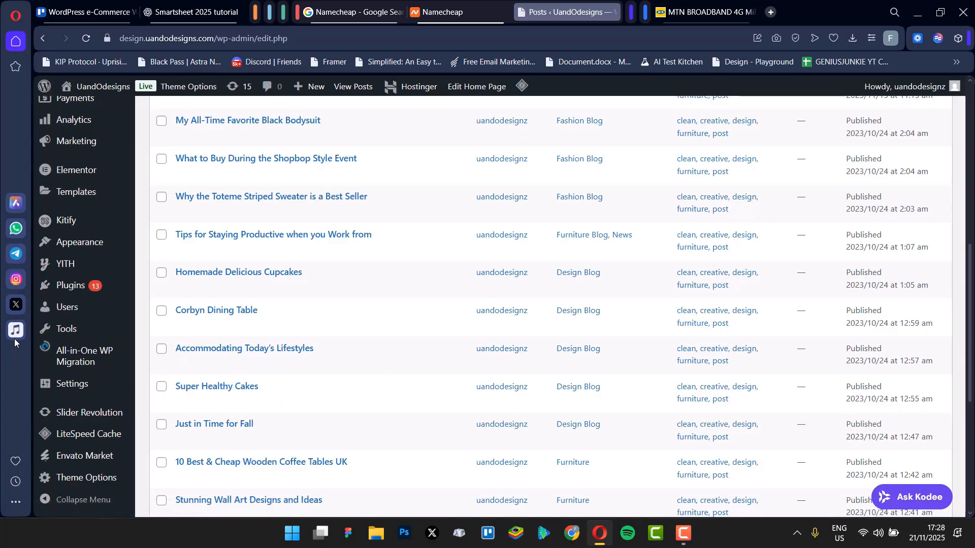
Step: Open the installed Plugins list and scroll through the plugins
click(99, 293)
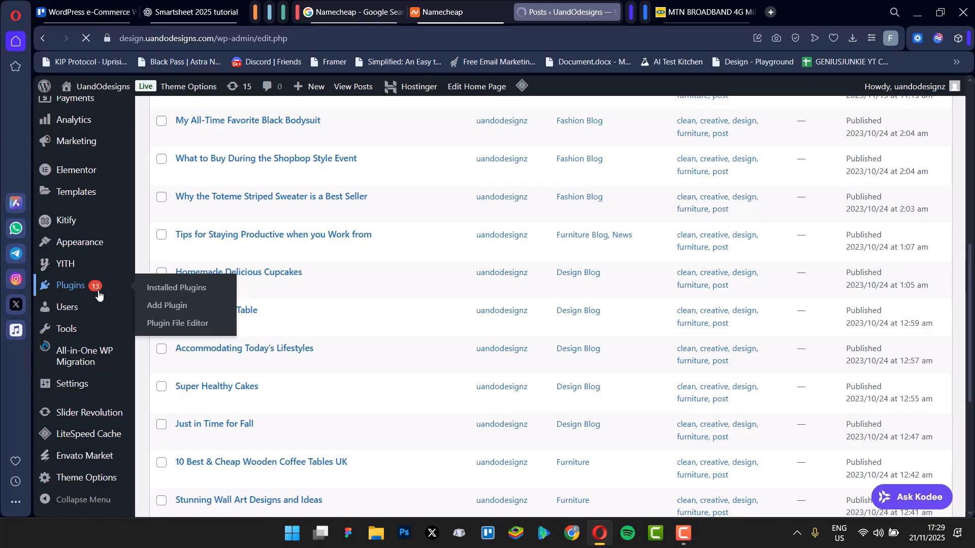
click(73, 297)
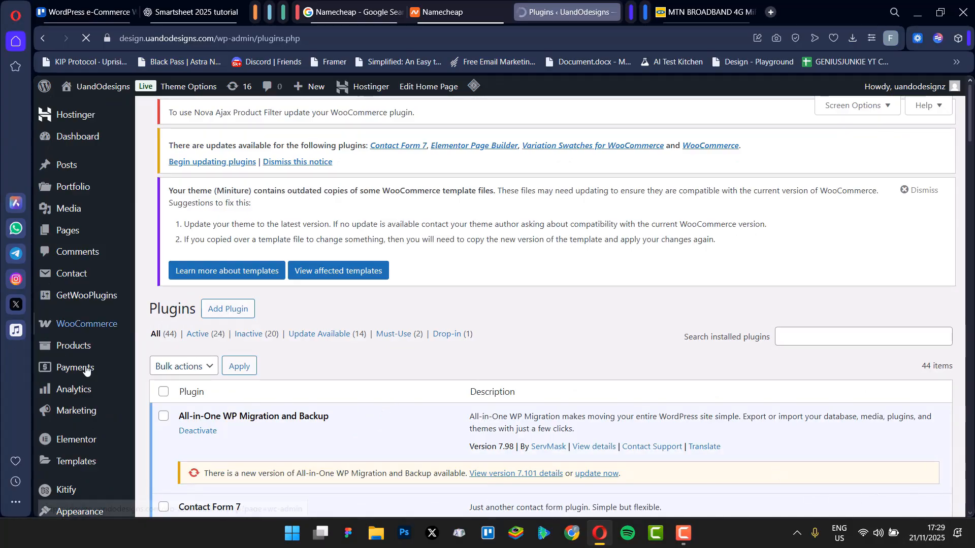
scroll(104, 280, down, 1)
scroll(107, 244, up, 1)
scroll(109, 246, down, 1)
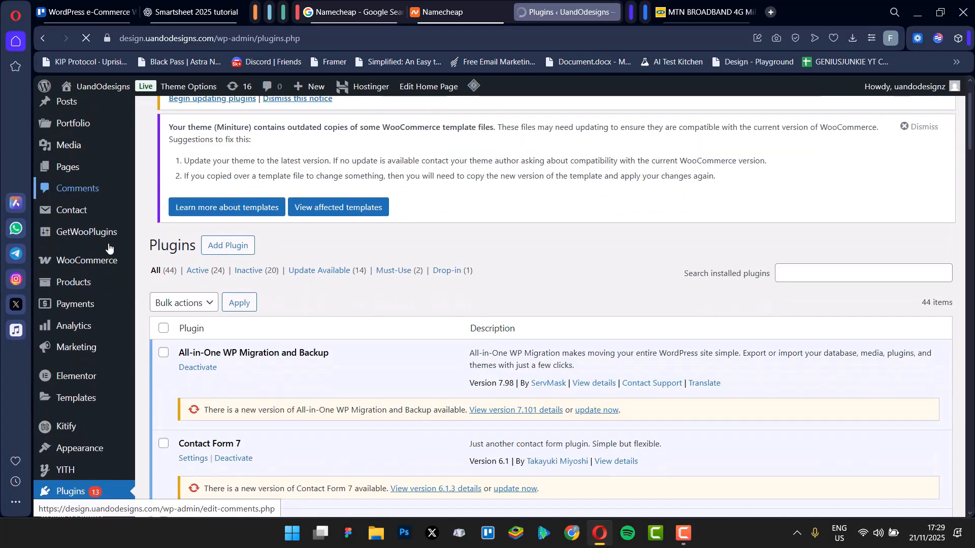
scroll(108, 249, down, 1)
scroll(101, 304, up, 1)
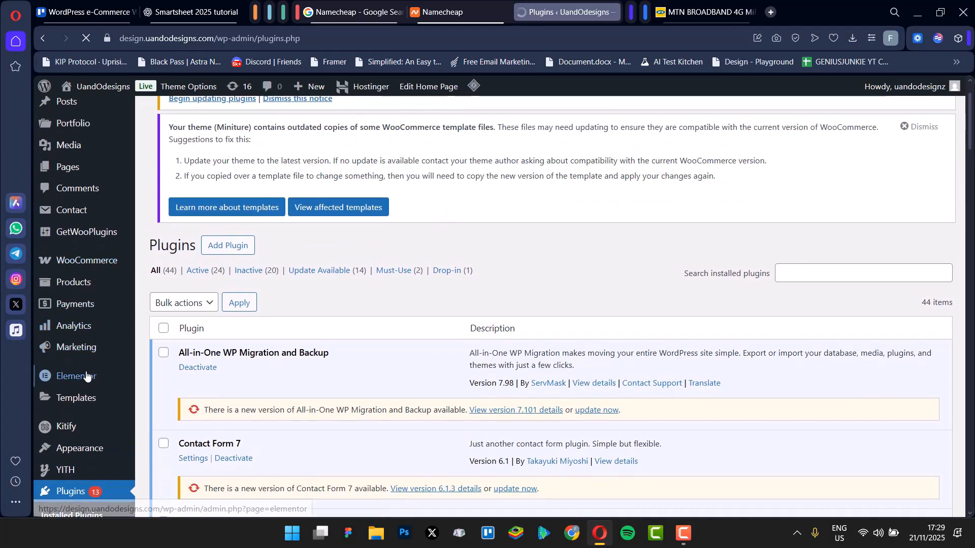
scroll(87, 377, down, 1)
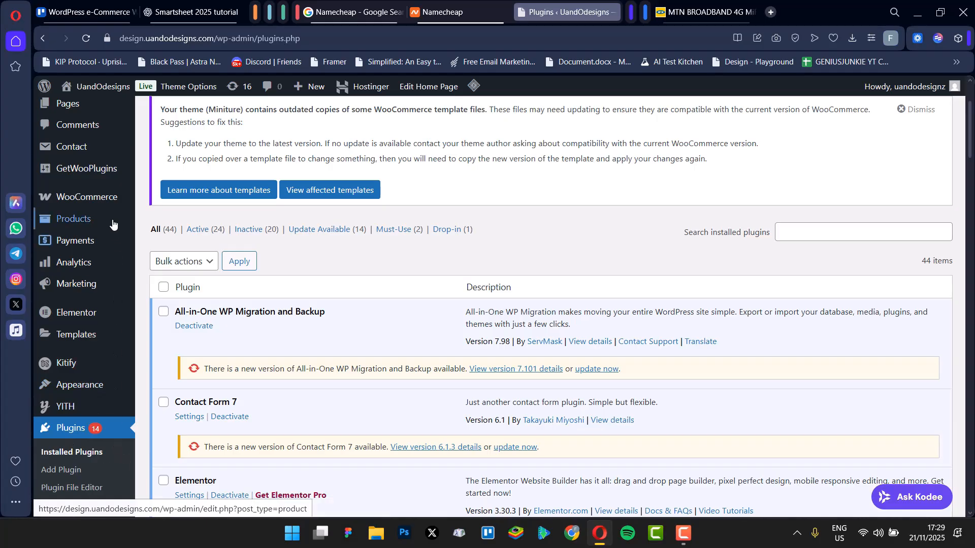
mouse_move(96, 196)
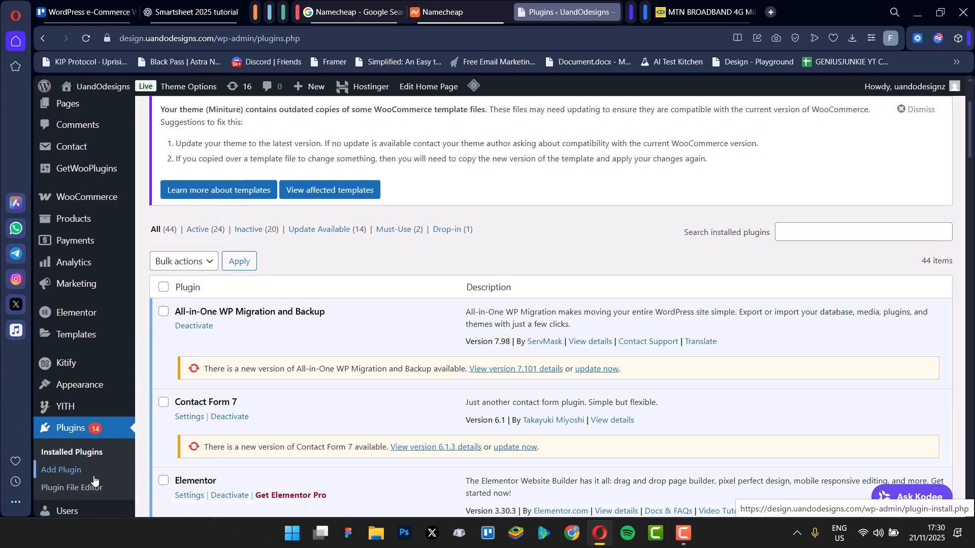
scroll(322, 457, down, 1)
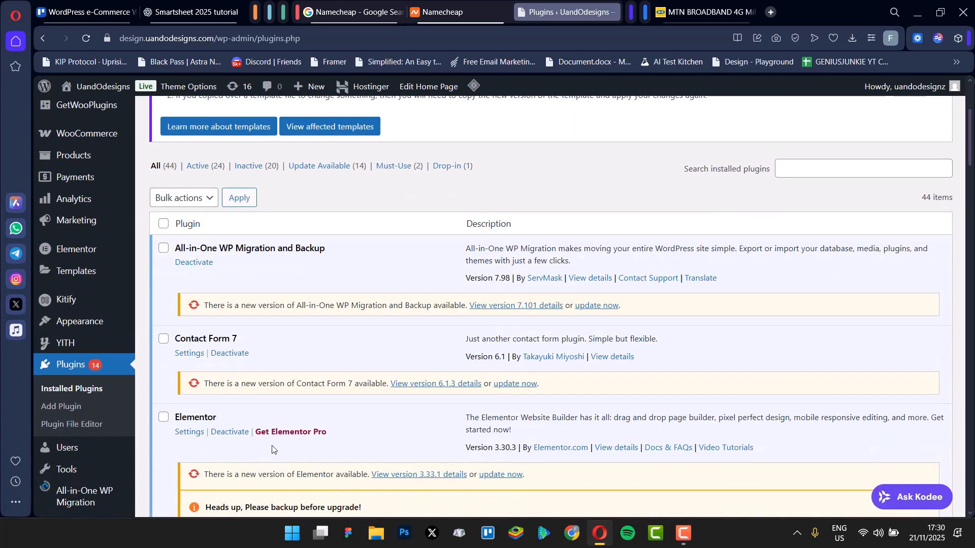
scroll(295, 419, down, 1)
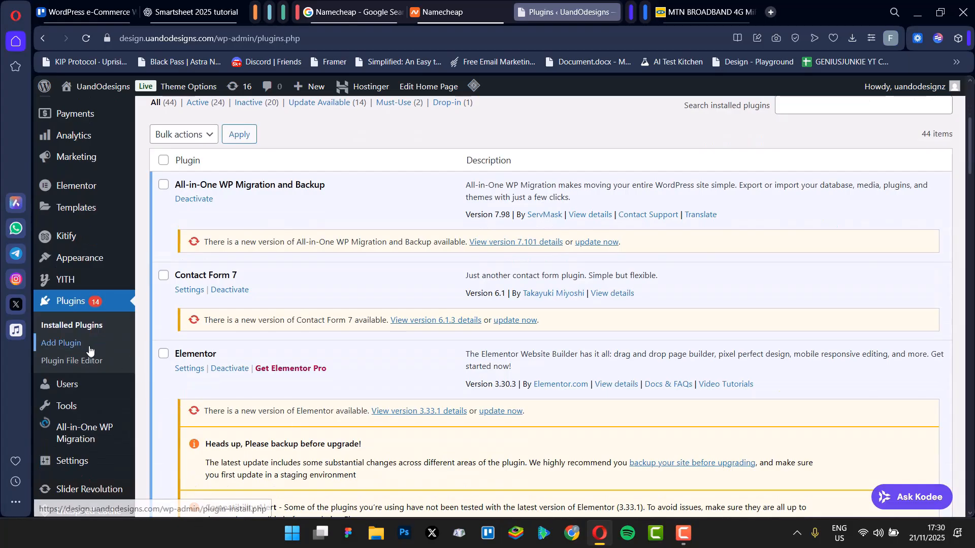
Step: Open the Add Plugins page and search the plugin directory for woocommerce
click(58, 343)
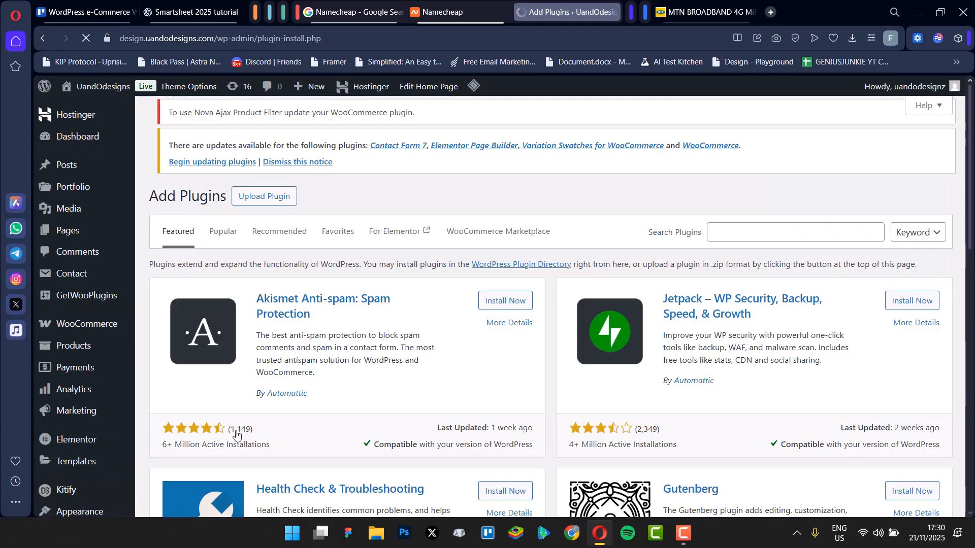
scroll(102, 508, down, 2)
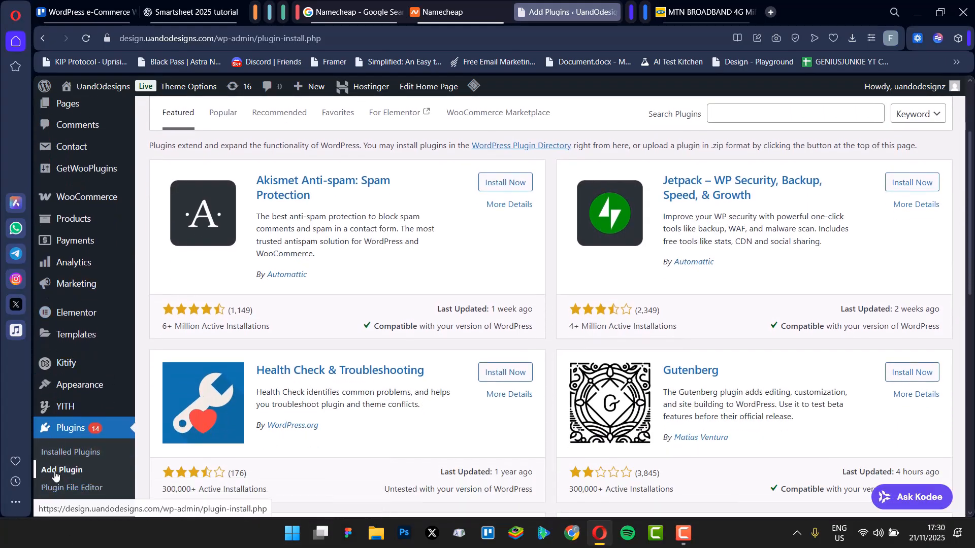
scroll(370, 193, up, 1)
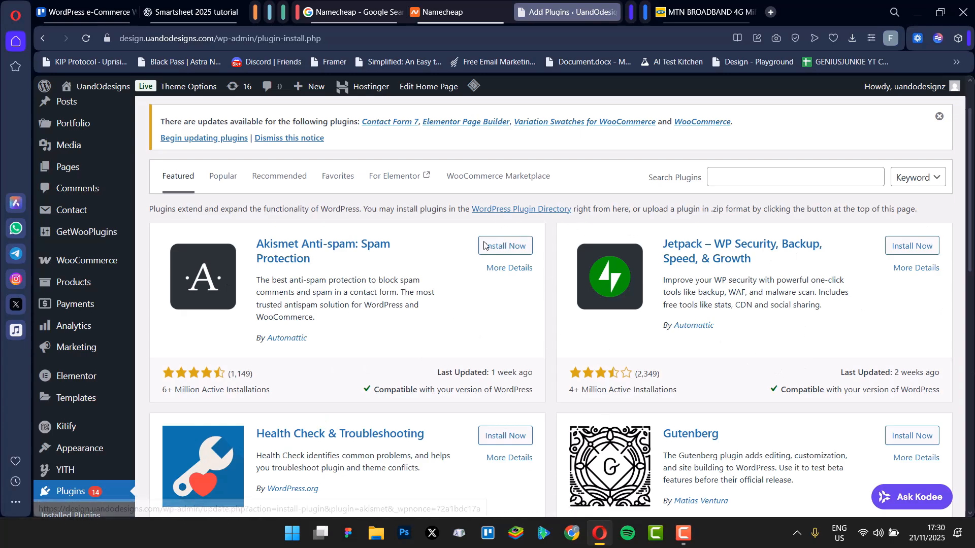
click(784, 185)
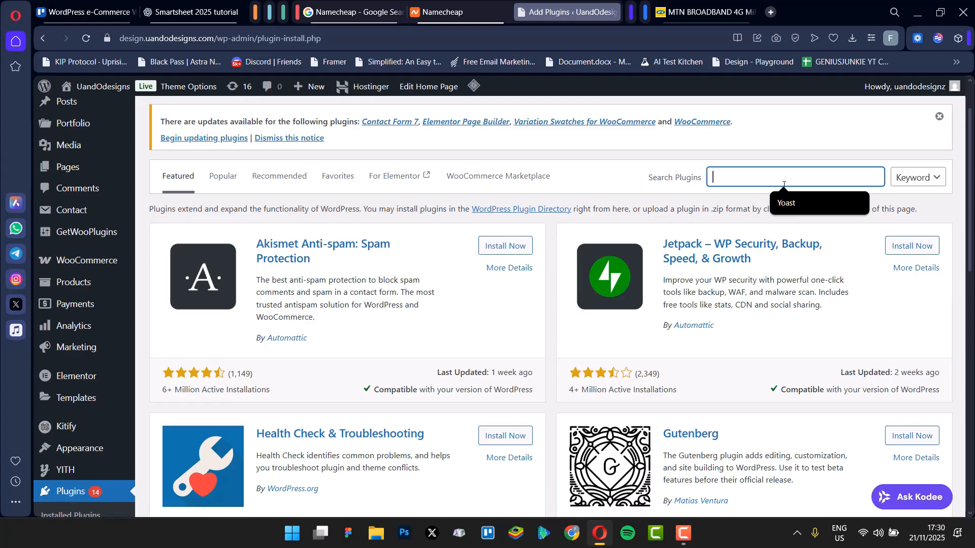
text(woo)
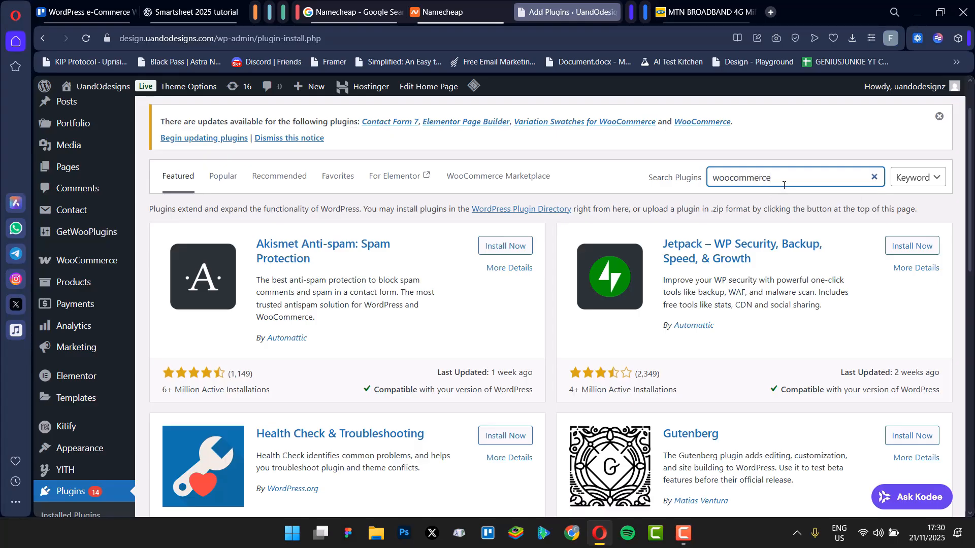
text(commerce)
key(Return)
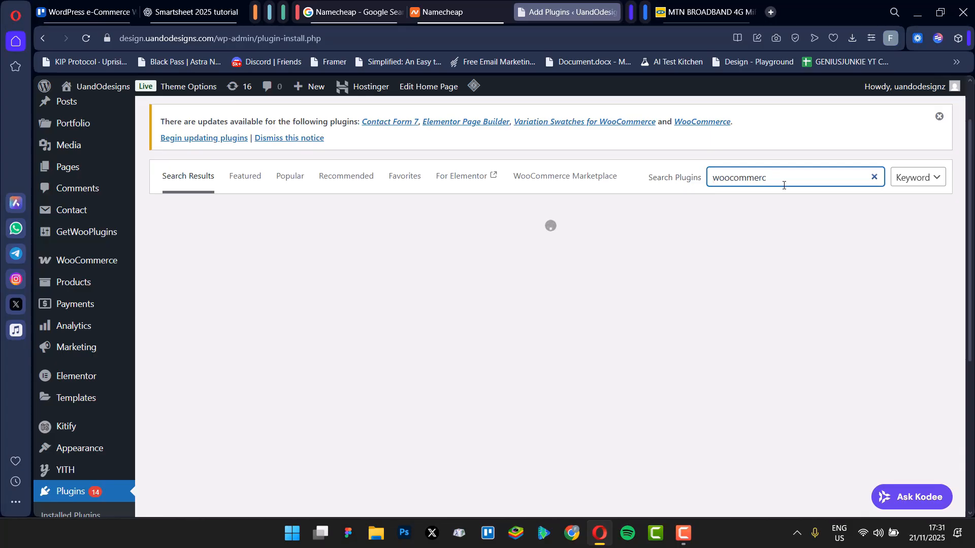
Step: Clear the plugin search field
key(BackSpace)
key(BackSpace)
key(BackSpace)
key(BackSpace)
key(BackSpace)
key(BackSpace)
key(BackSpace)
key(BackSpace)
key(BackSpace)
key(BackSpace)
key(BackSpace)
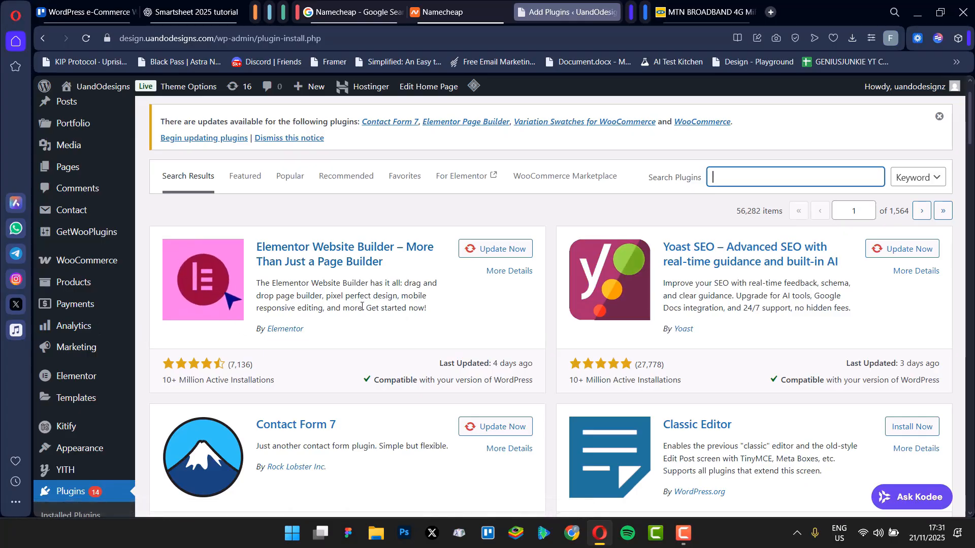
Step: Check the Namecheap cart tab and return to the Add Plugins page
click(441, 11)
scroll(505, 349, up, 4)
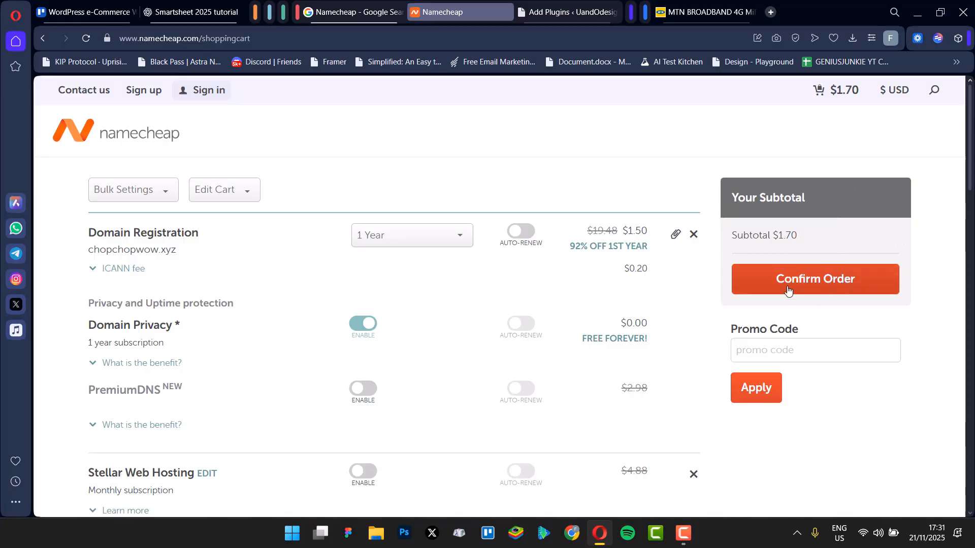
click(551, 17)
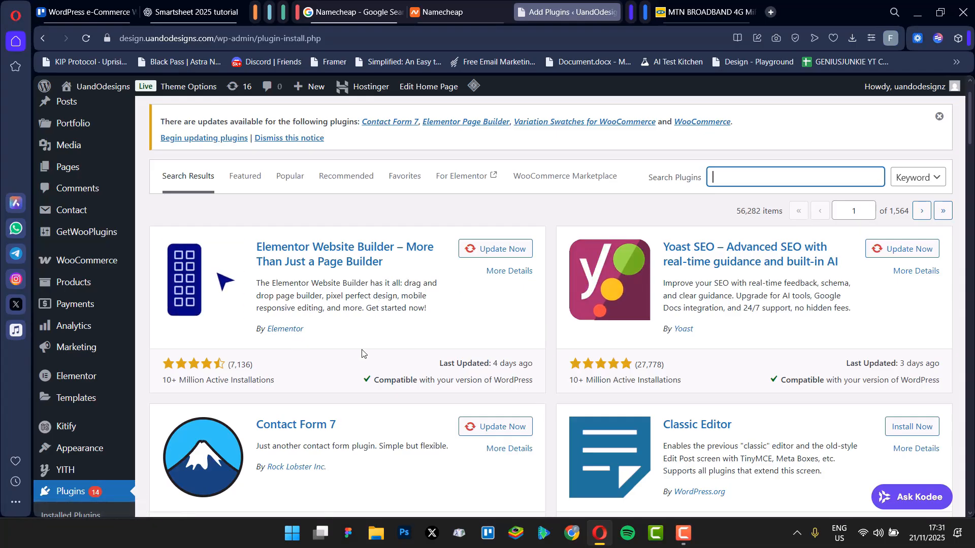
scroll(364, 376, up, 1)
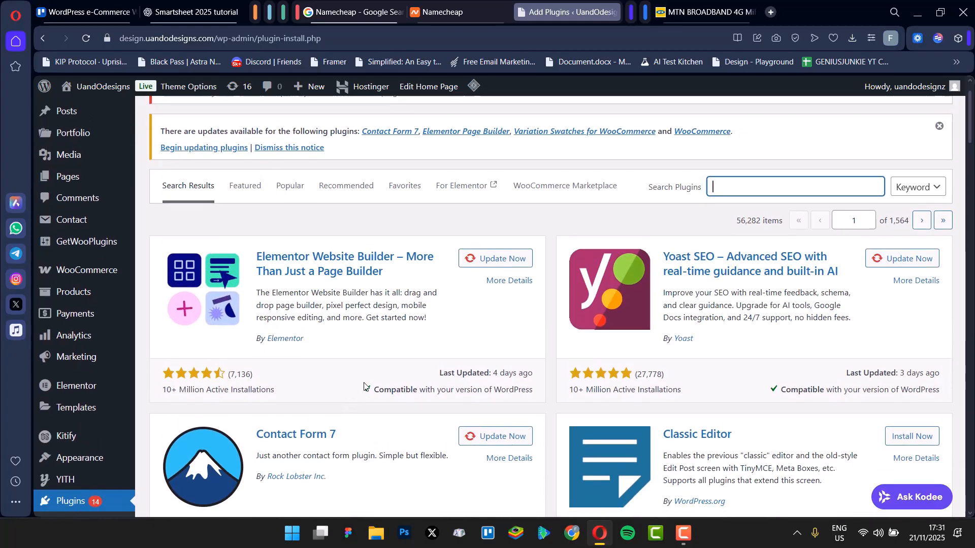
scroll(364, 386, down, 1)
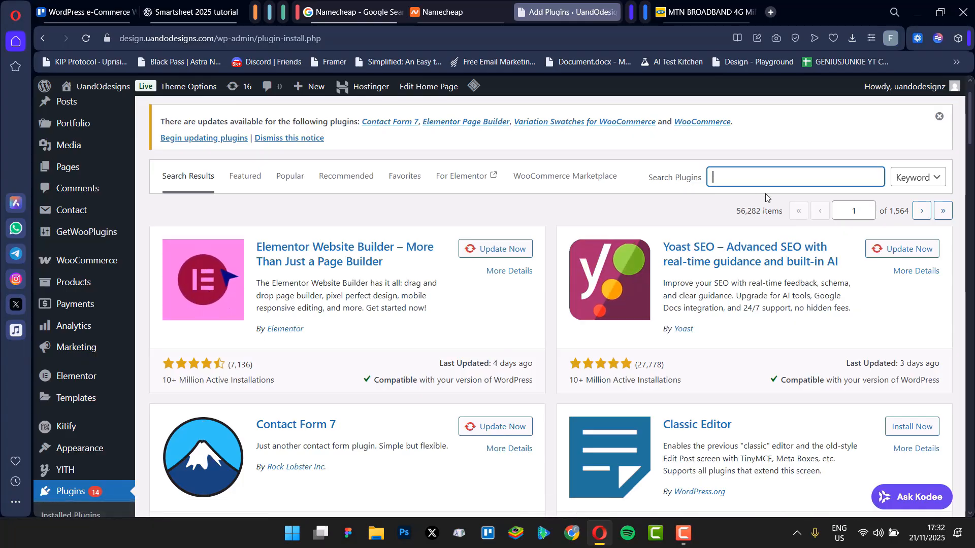
Step: Scroll through the plugin results on the Add Plugins page
scroll(766, 198, down, 1)
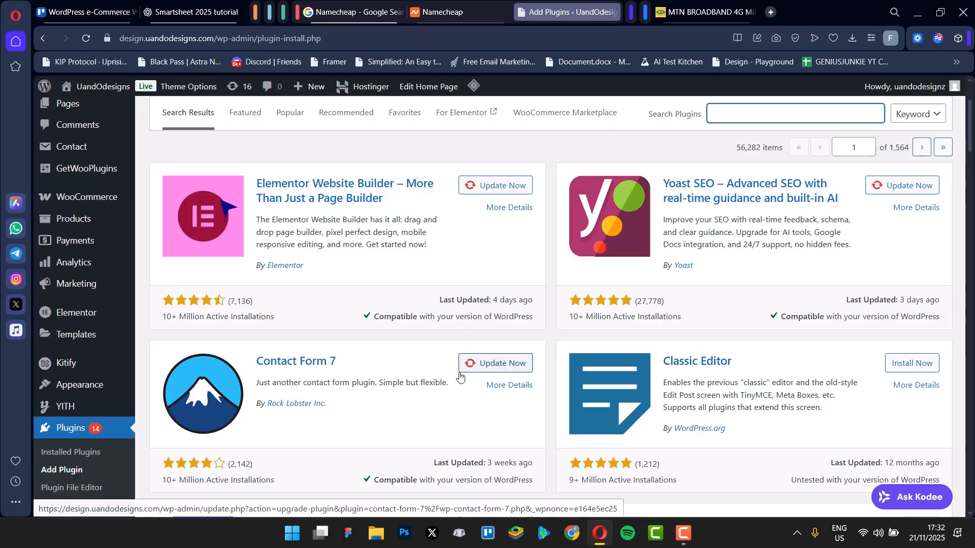
scroll(531, 403, down, 3)
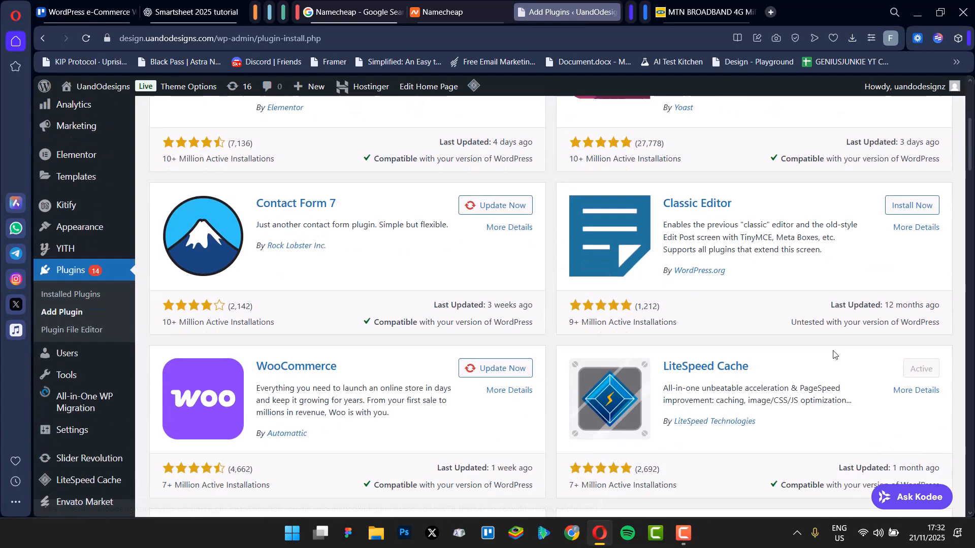
scroll(400, 337, up, 2)
scroll(463, 311, down, 3)
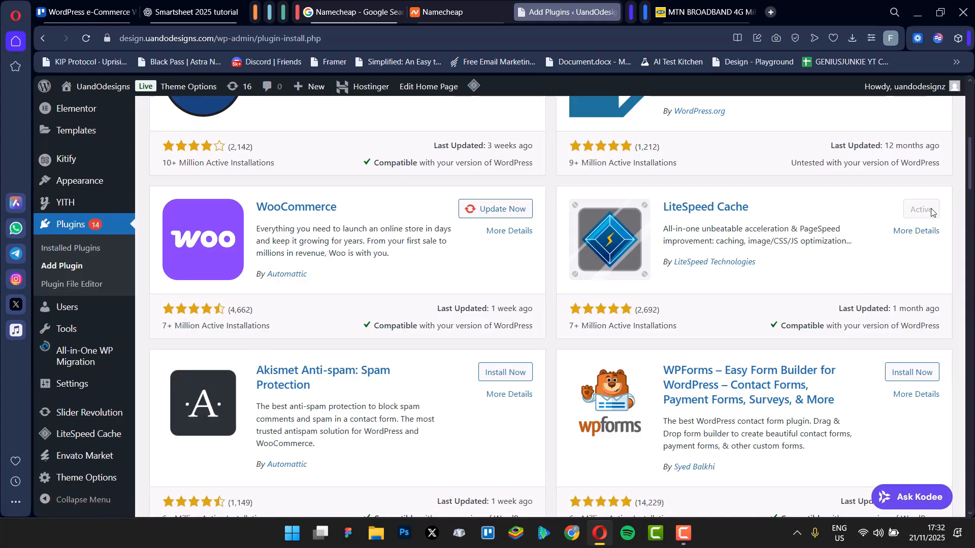
scroll(573, 398, up, 3)
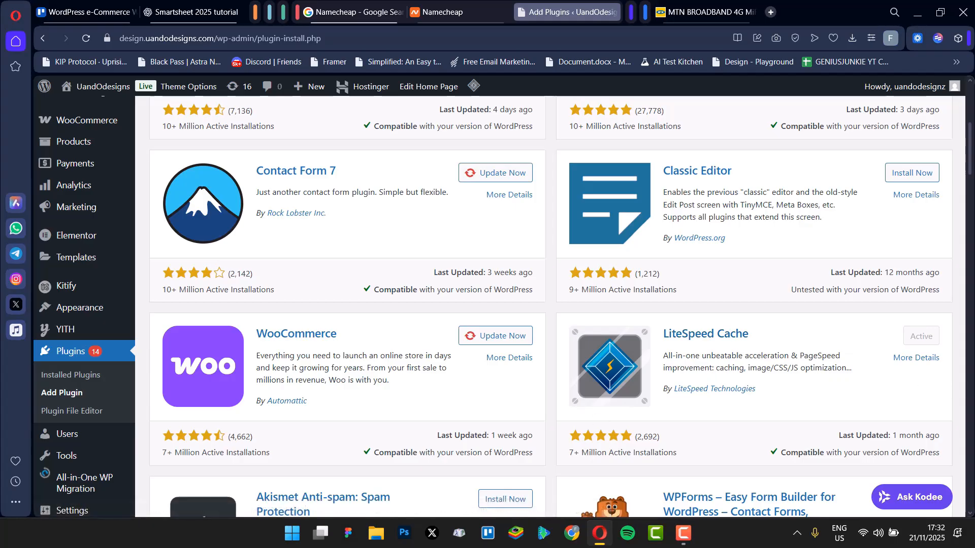
scroll(203, 305, up, 1)
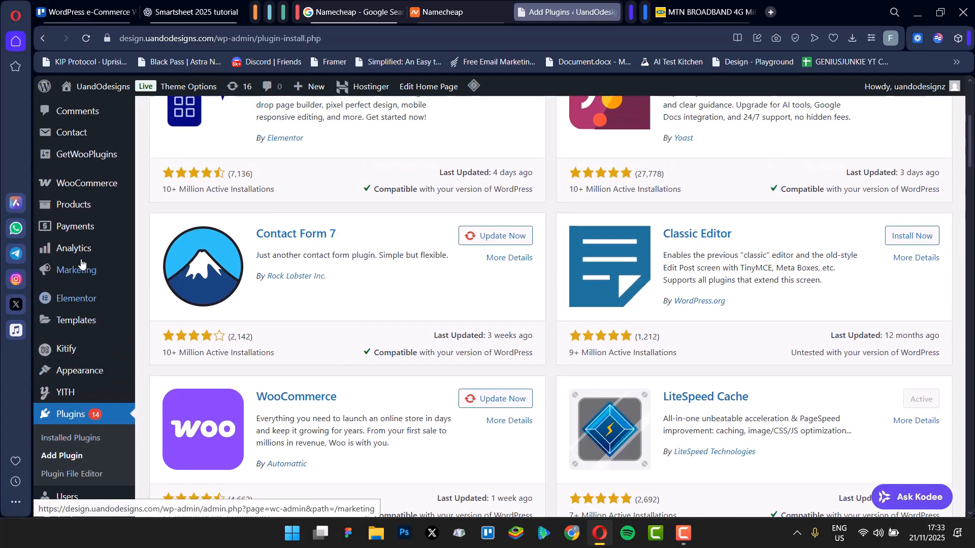
Step: Open the WooCommerce Home page and review its setup tasks, inbox, stats and store management sections
click(99, 179)
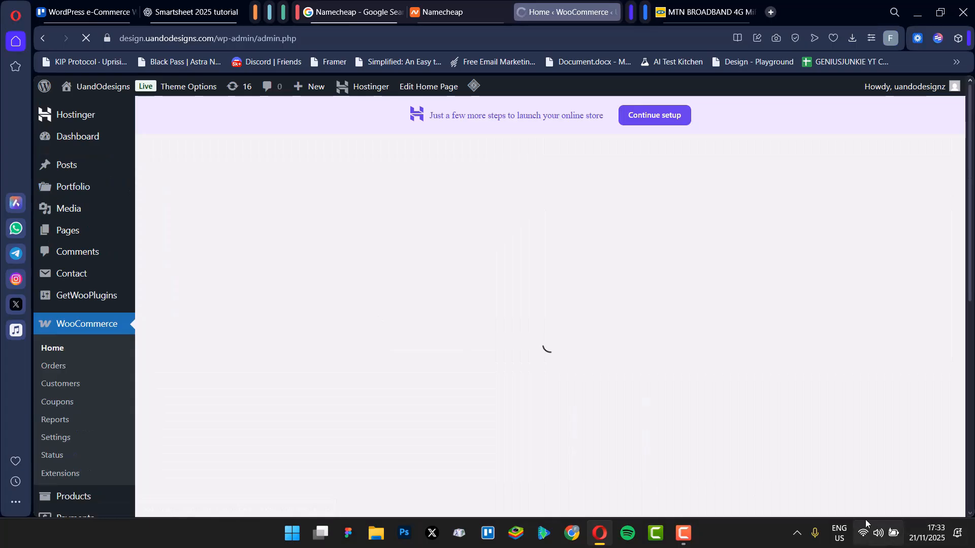
mouse_move(865, 519)
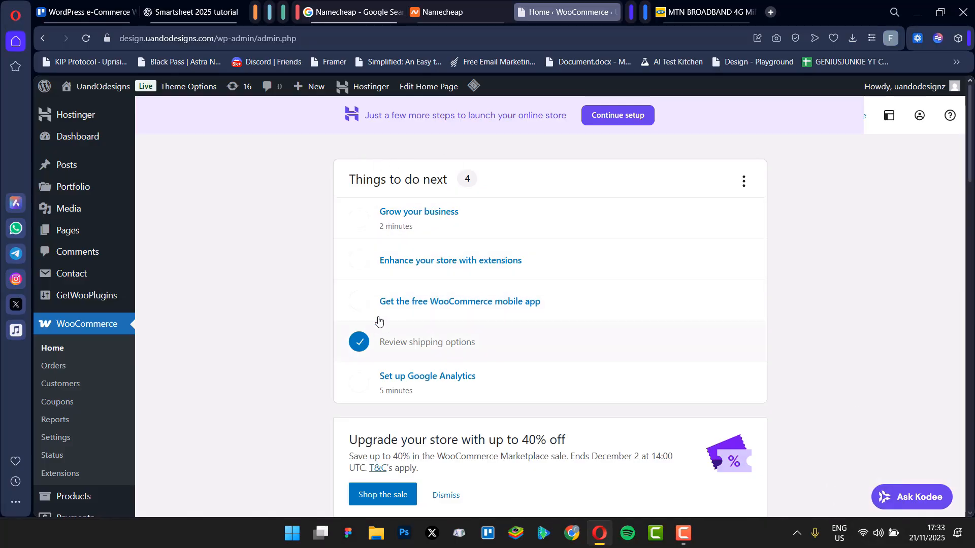
scroll(525, 277, down, 15)
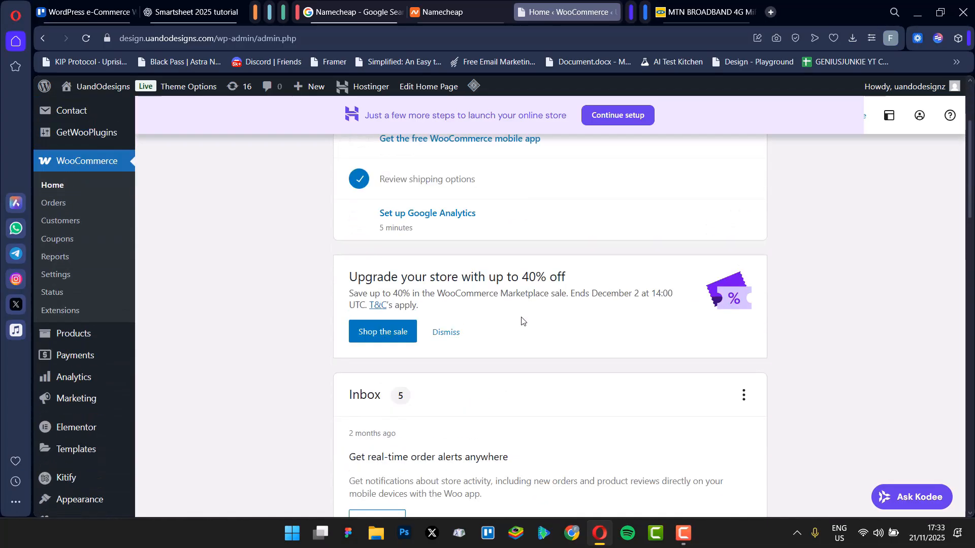
scroll(170, 214, up, 4)
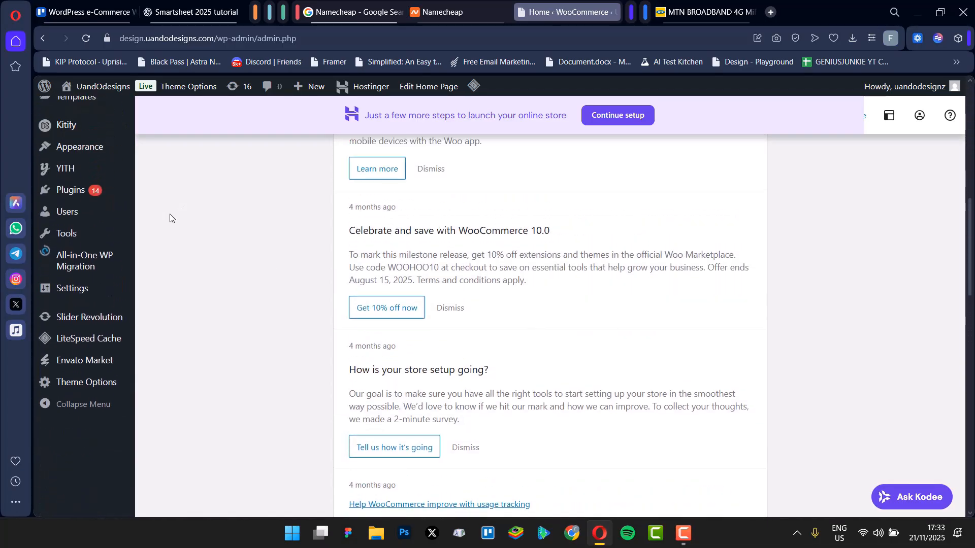
scroll(505, 305, down, 4)
scroll(463, 223, down, 10)
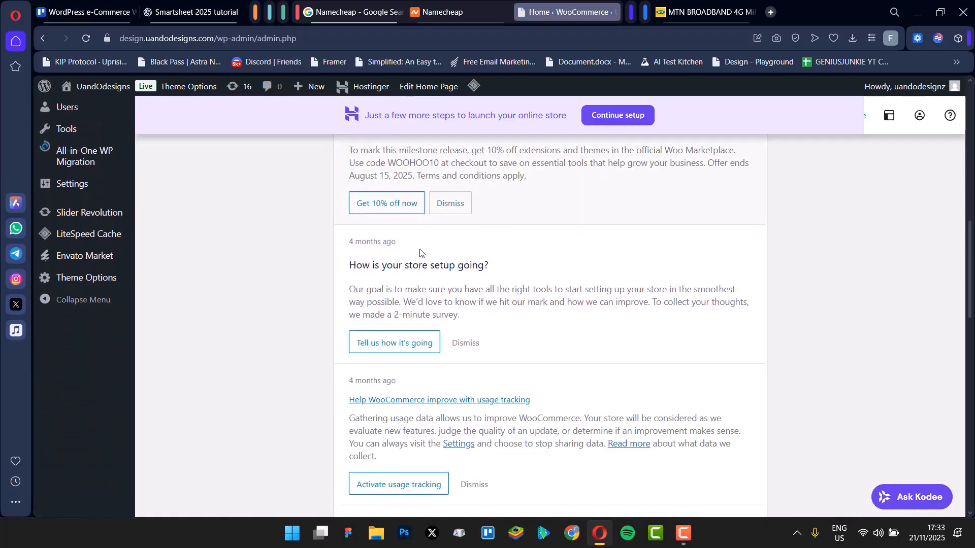
scroll(628, 301, down, 6)
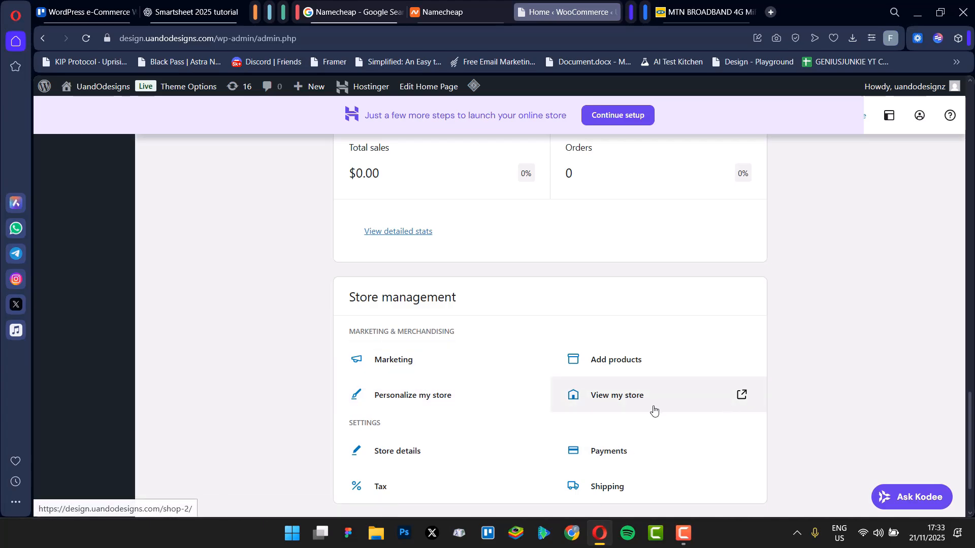
scroll(664, 388, down, 2)
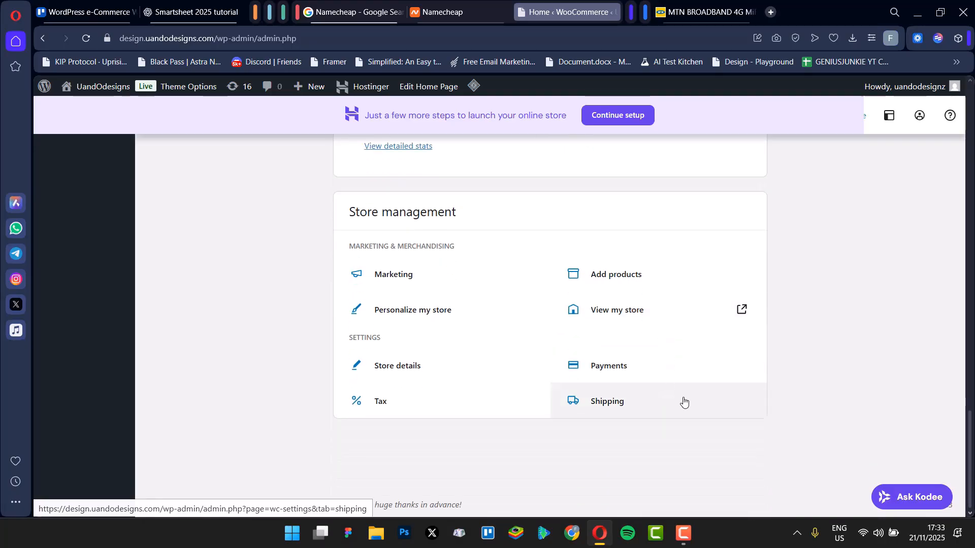
scroll(684, 402, up, 6)
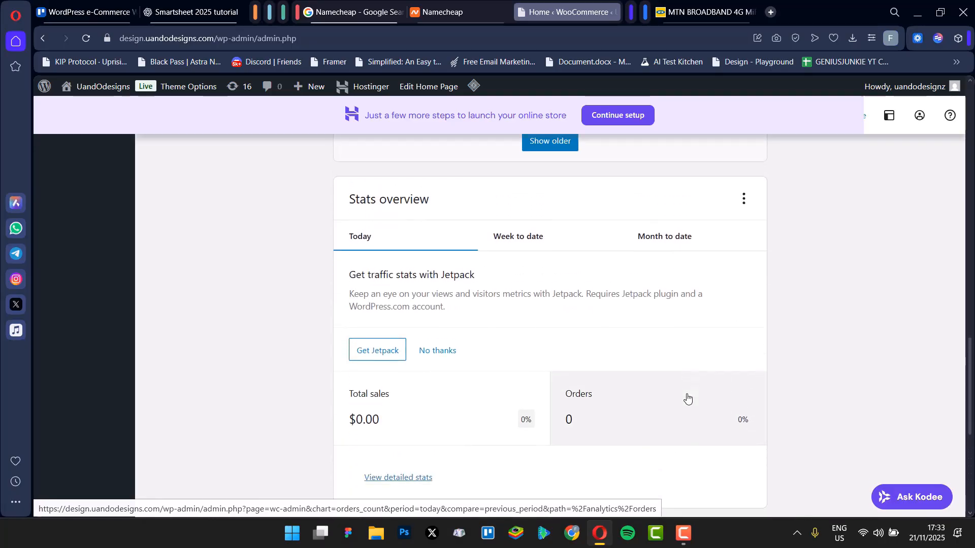
scroll(686, 396, up, 7)
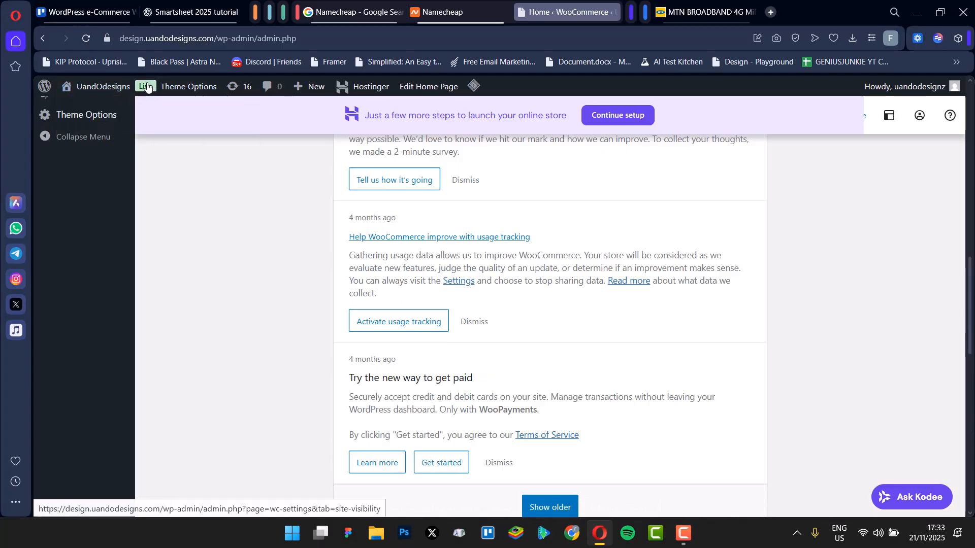
scroll(661, 218, down, 2)
scroll(648, 227, down, 10)
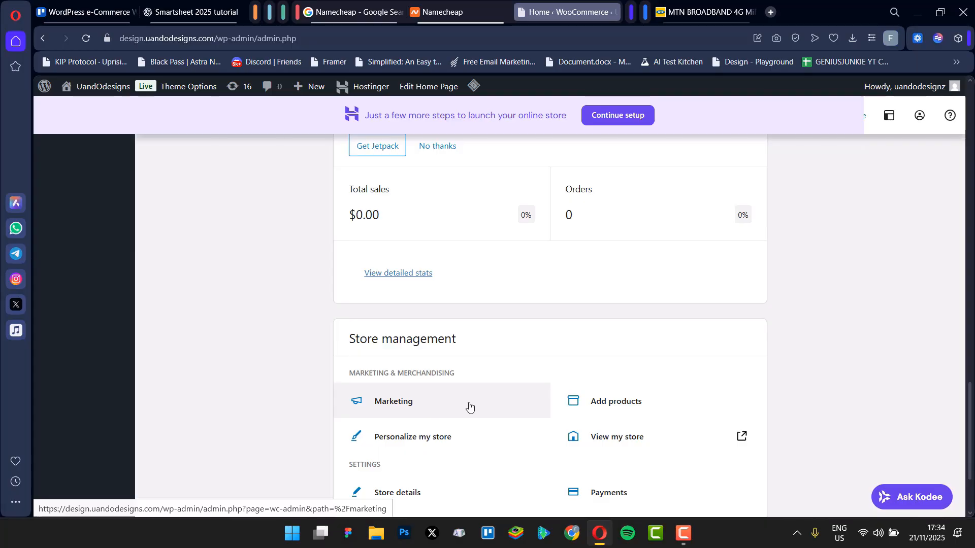
scroll(148, 385, up, 7)
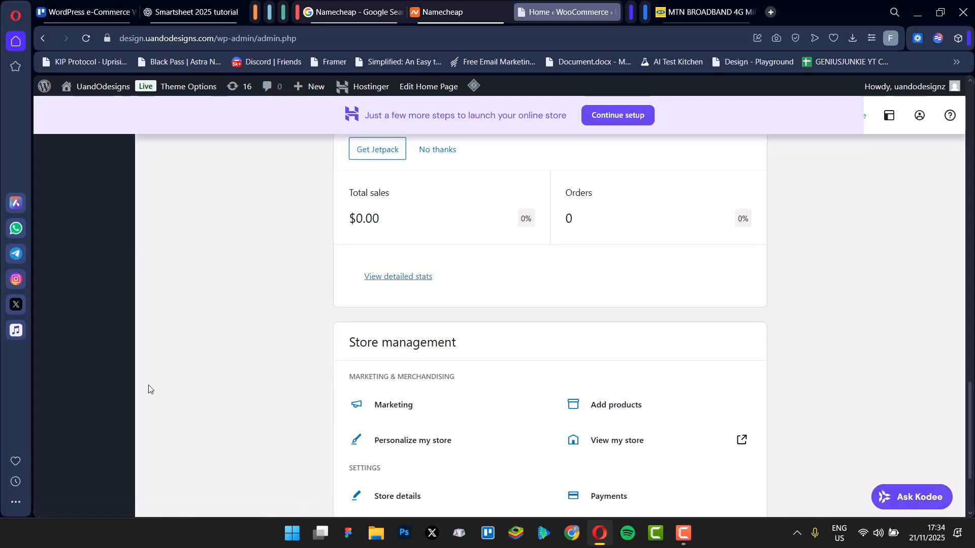
scroll(180, 379, up, 15)
scroll(180, 379, down, 4)
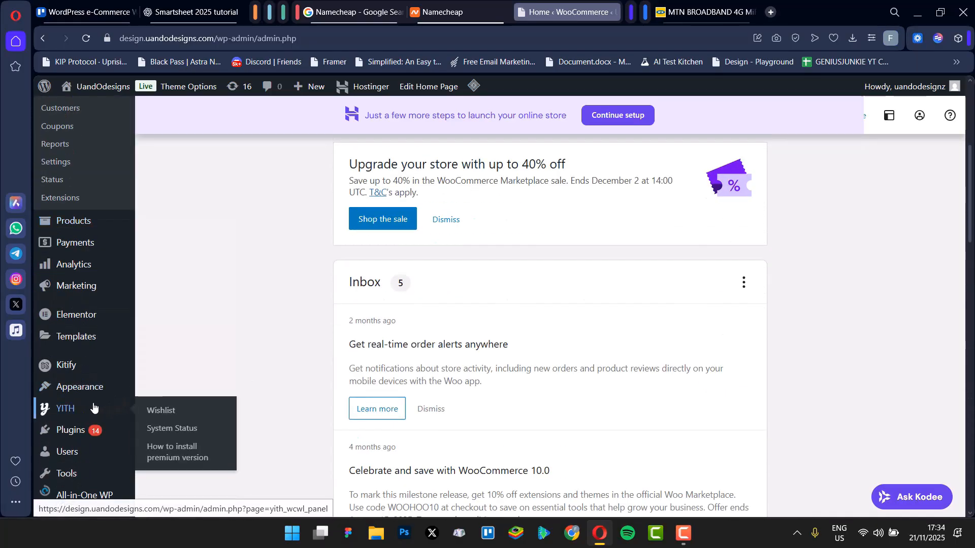
Step: Open the Appearance Themes page and review the installed themes
click(91, 386)
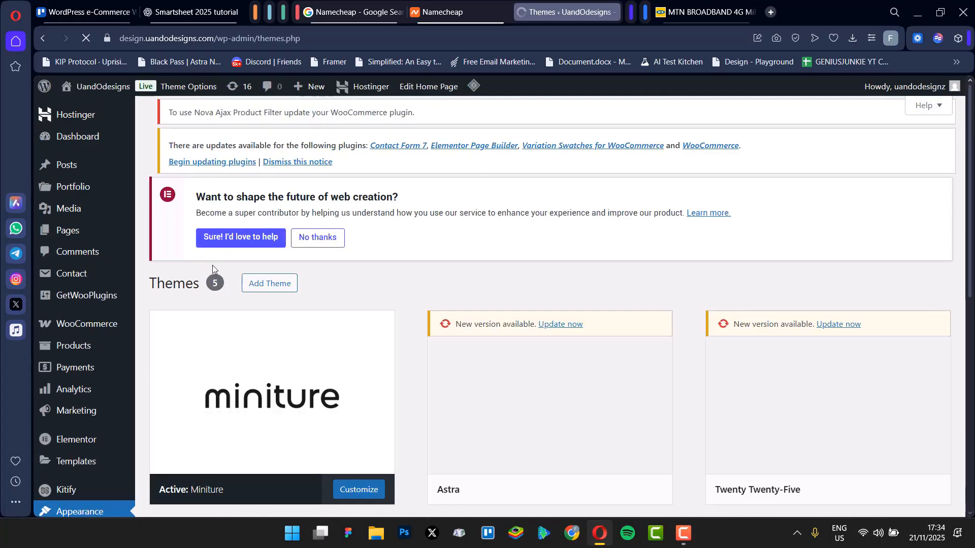
scroll(221, 312, down, 2)
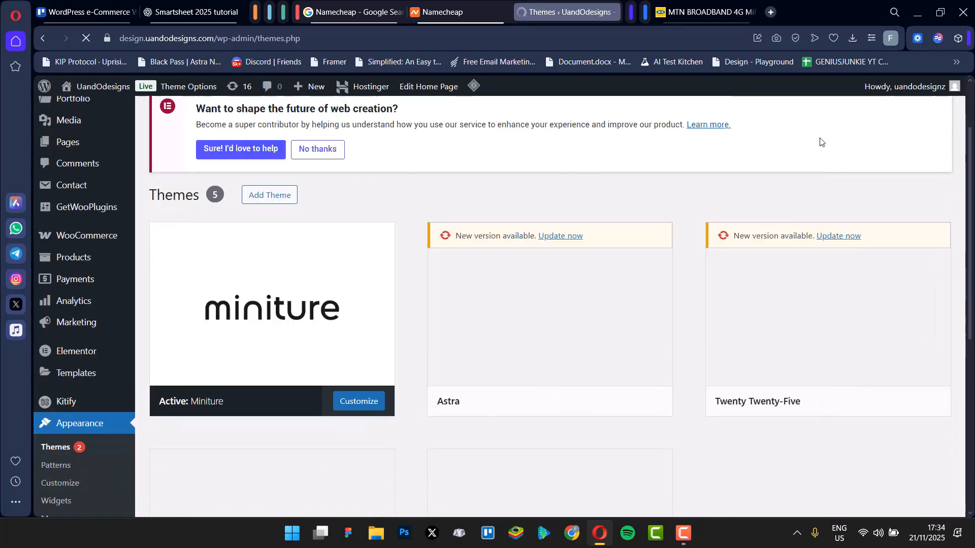
scroll(574, 296, down, 5)
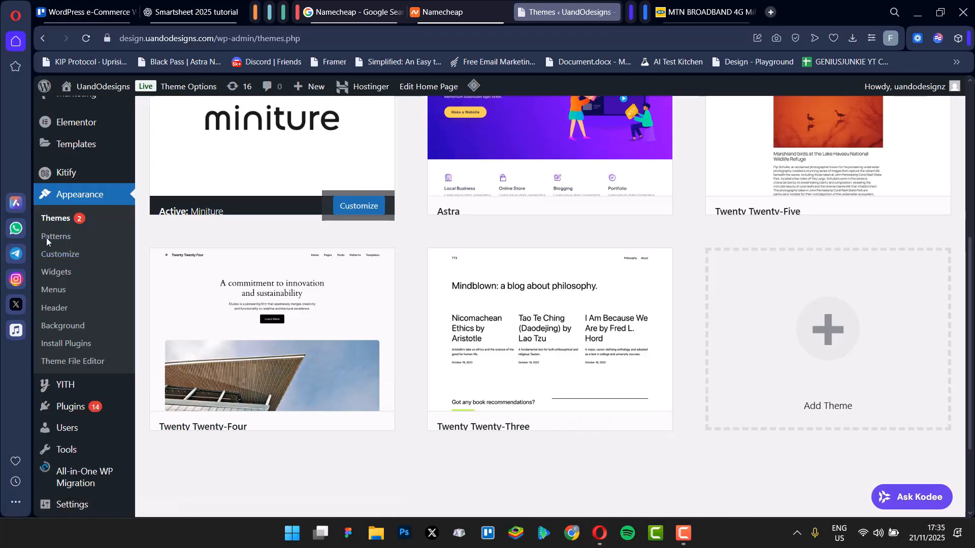
scroll(700, 357, up, 3)
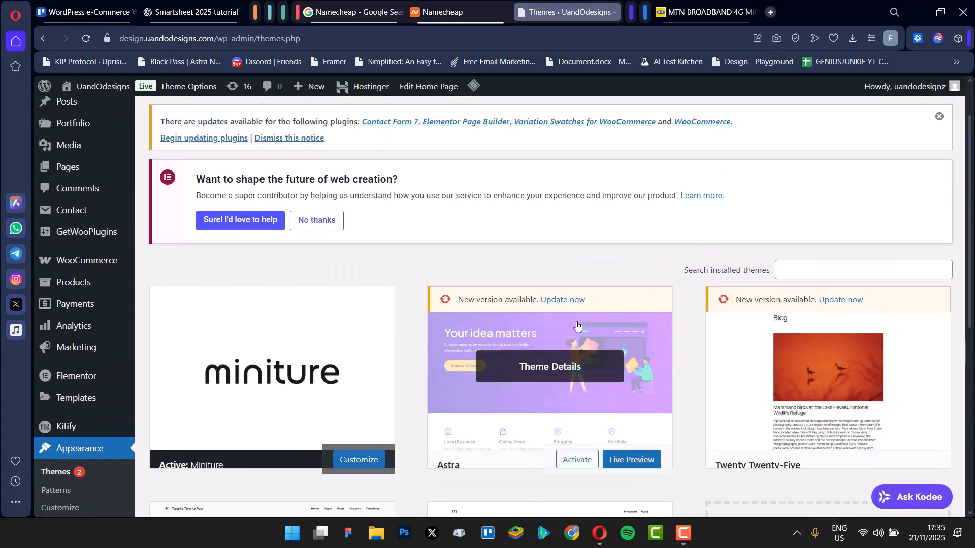
scroll(813, 386, down, 5)
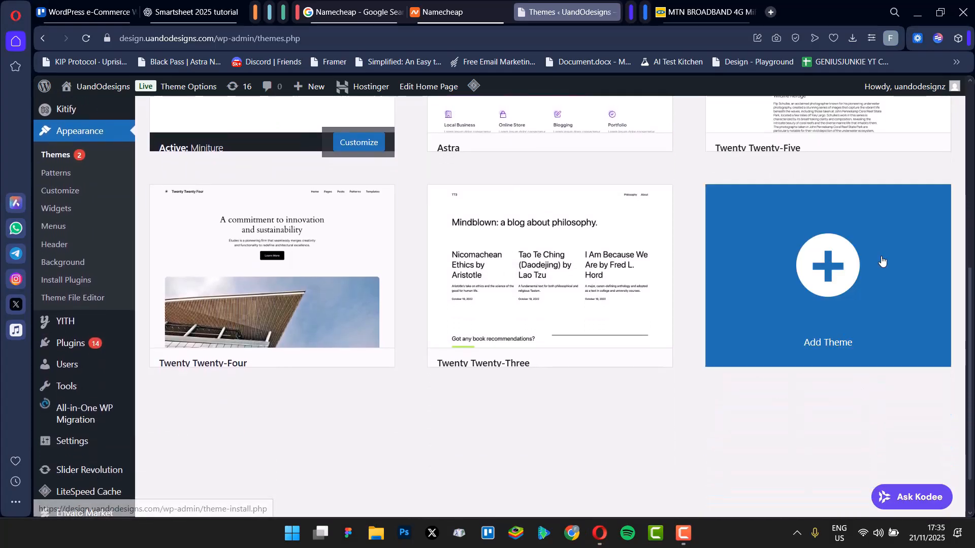
Step: Open the Add Themes page and browse the popular themes
click(828, 274)
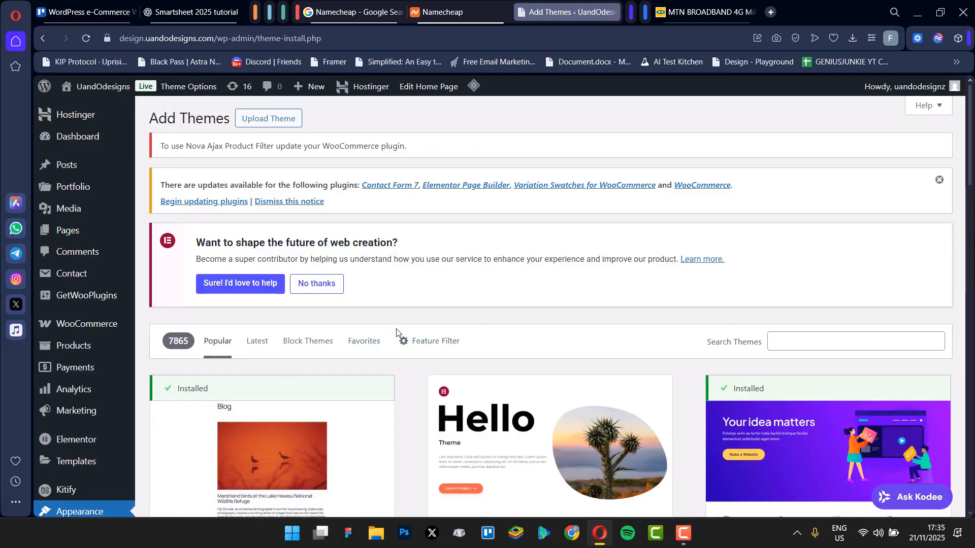
scroll(837, 335, down, 5)
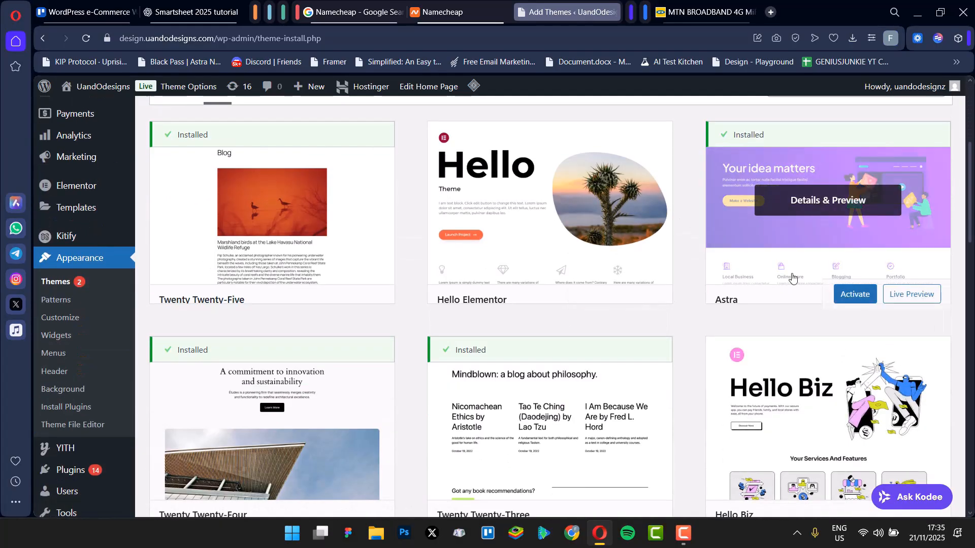
scroll(845, 192, up, 5)
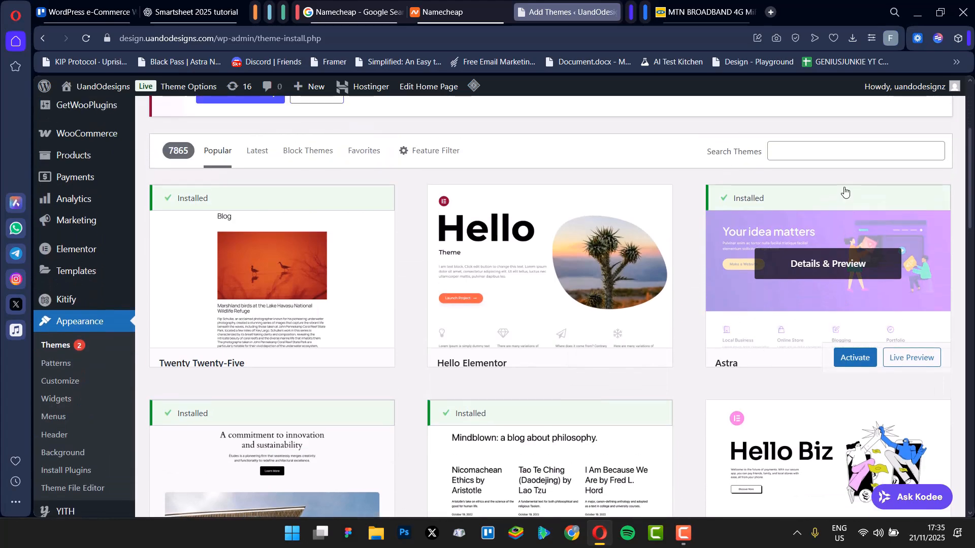
scroll(814, 402, down, 3)
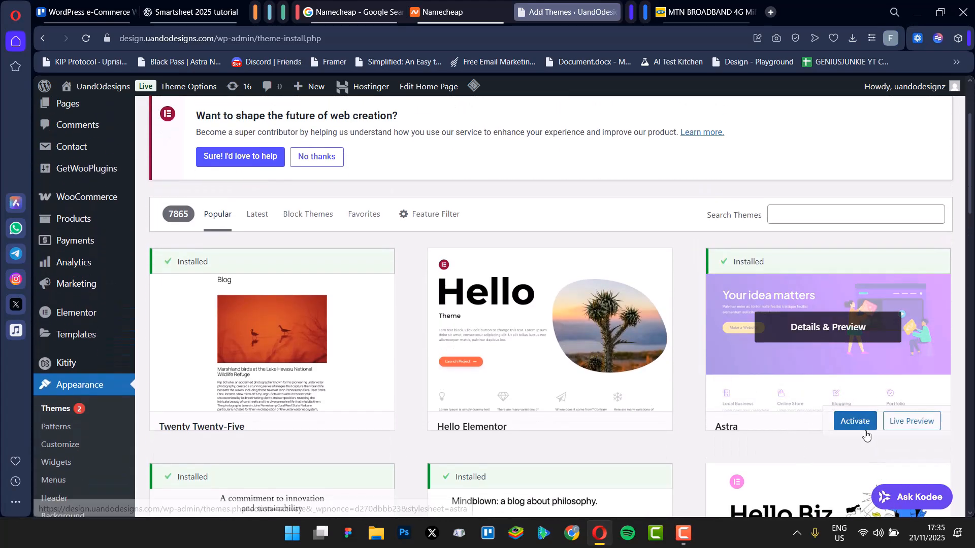
Step: Open the Astra theme's details and preview, scroll through it, and close the preview
click(797, 331)
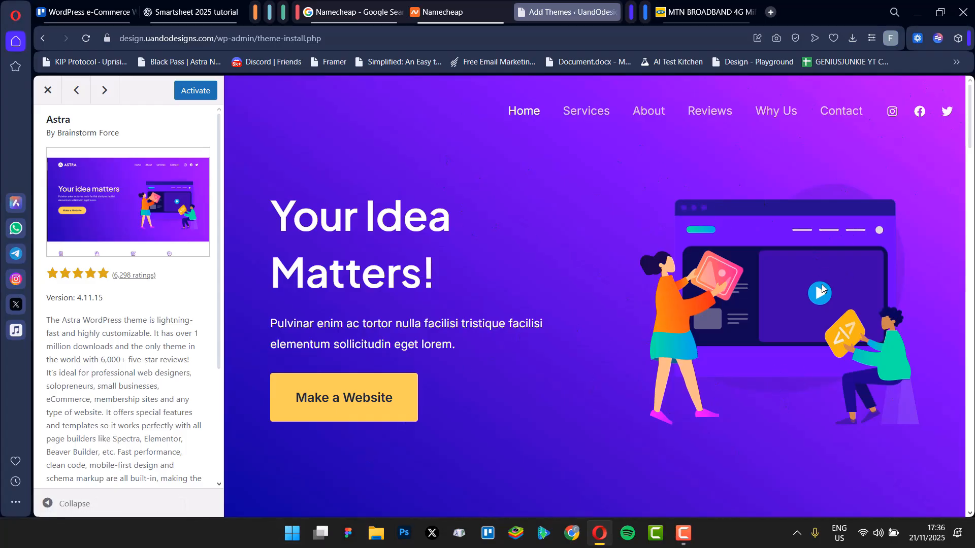
scroll(822, 289, down, 8)
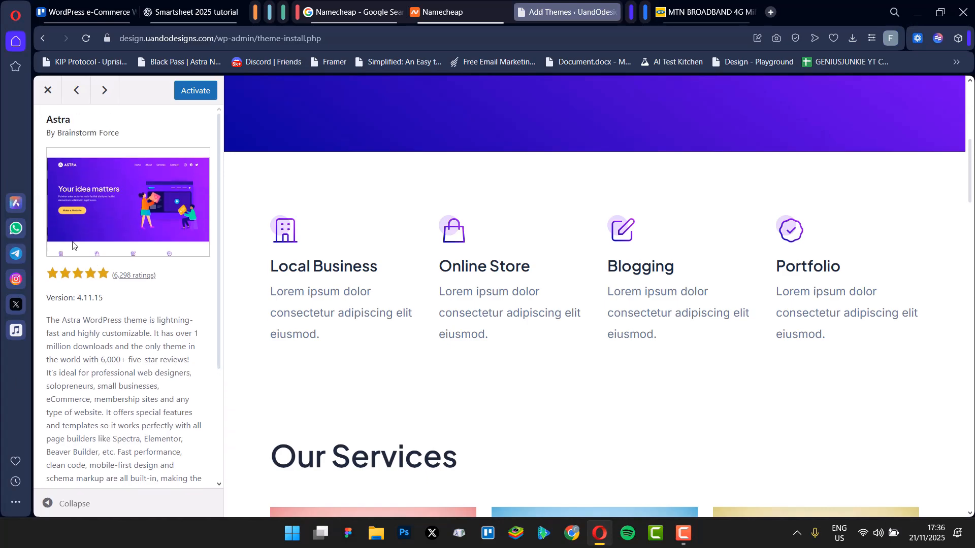
click(48, 90)
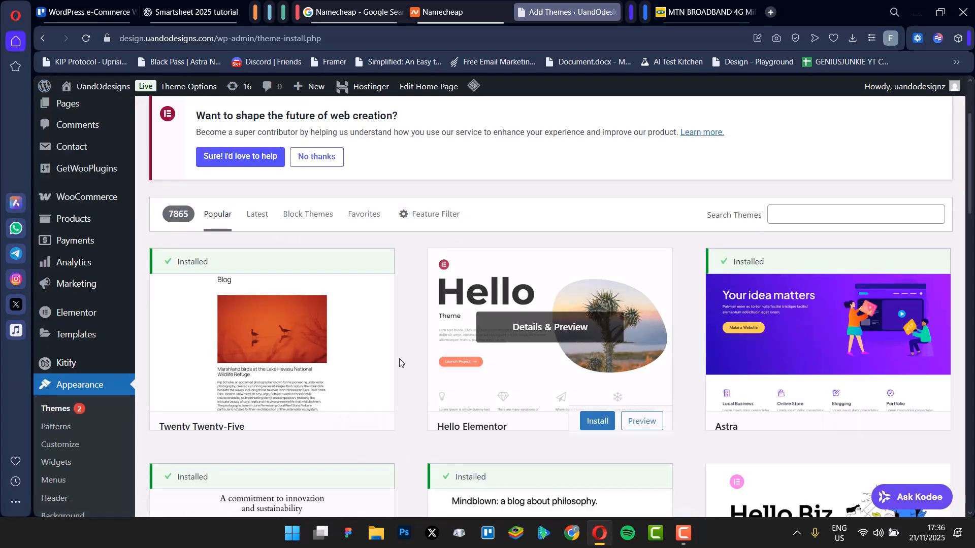
mouse_move(69, 315)
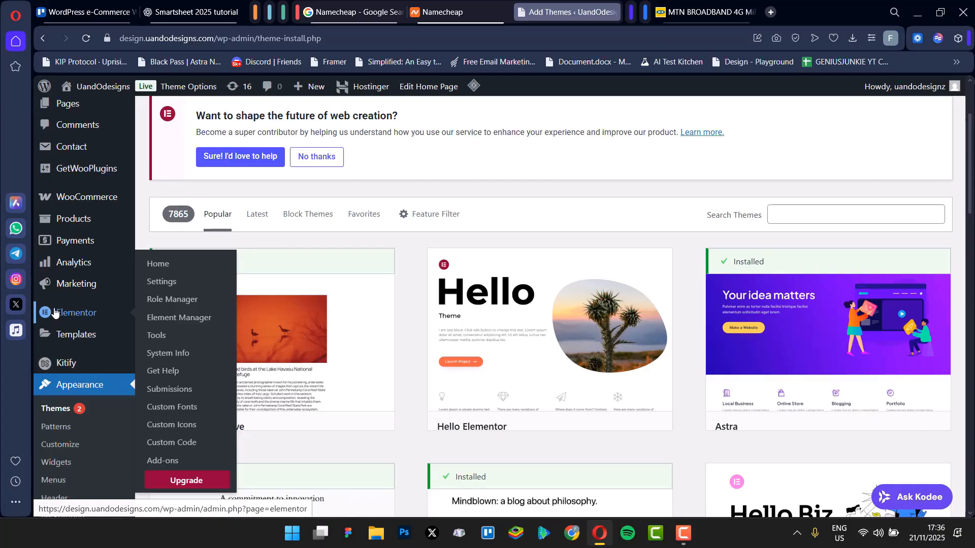
mouse_move(81, 217)
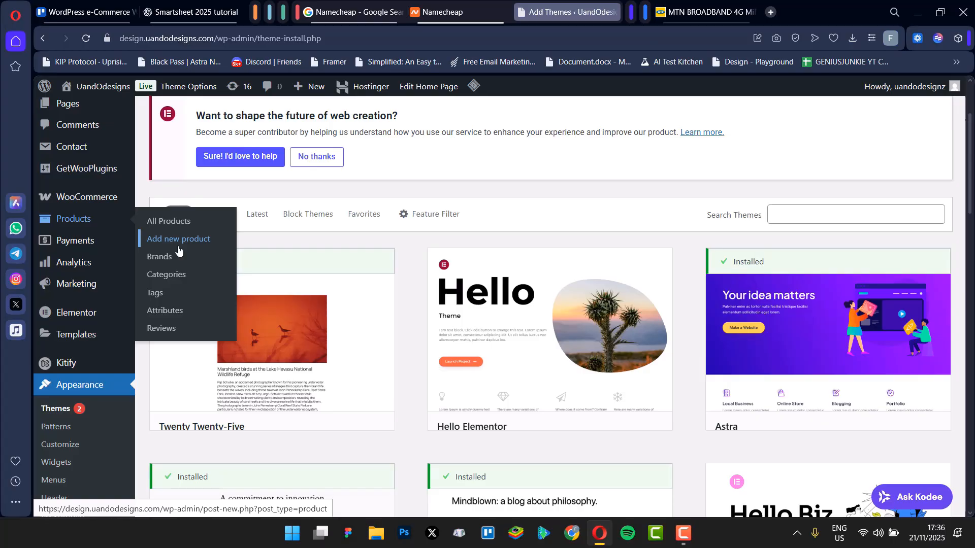
mouse_move(78, 345)
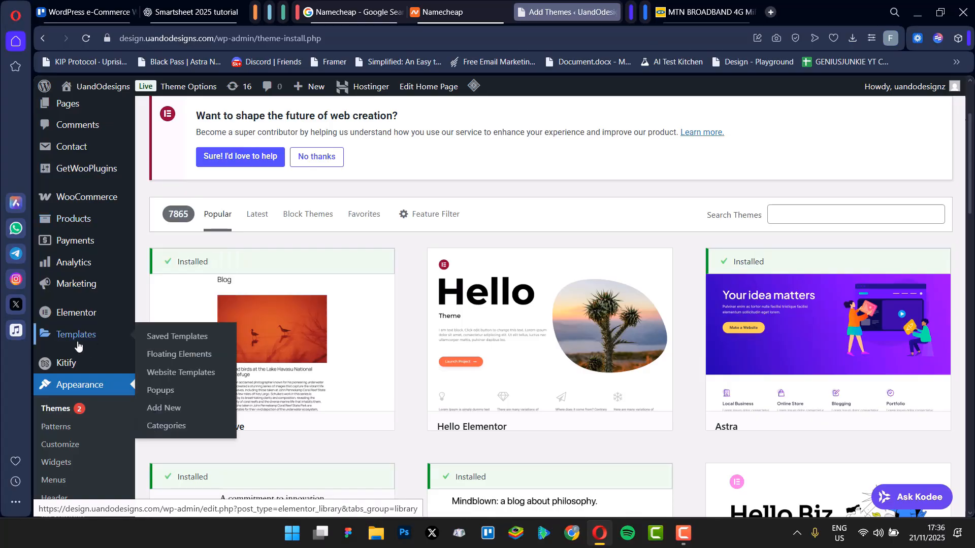